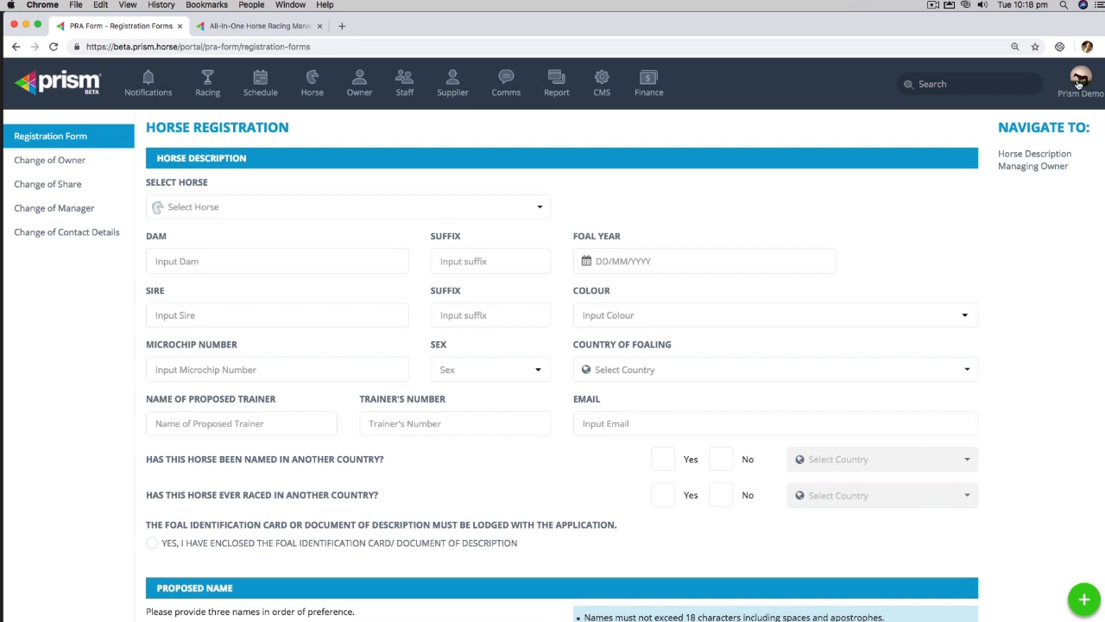
Step: Open the Street Cry X Vegas Showgirl Filly horse profile to review its seven owners
left_click(1078, 83)
left_click(1020, 190)
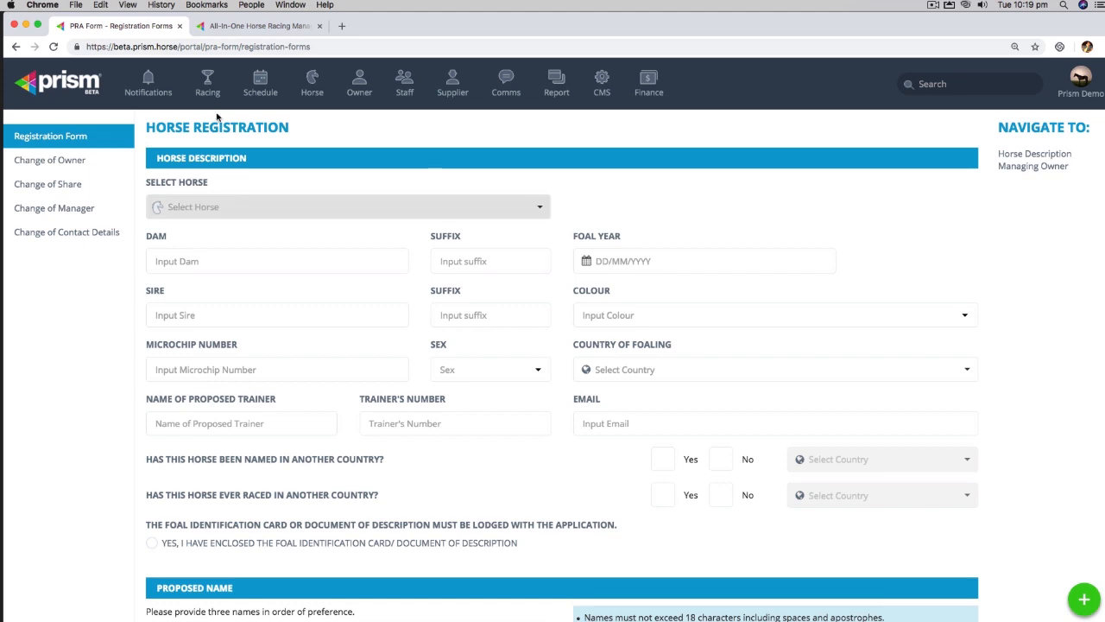
left_click(255, 84)
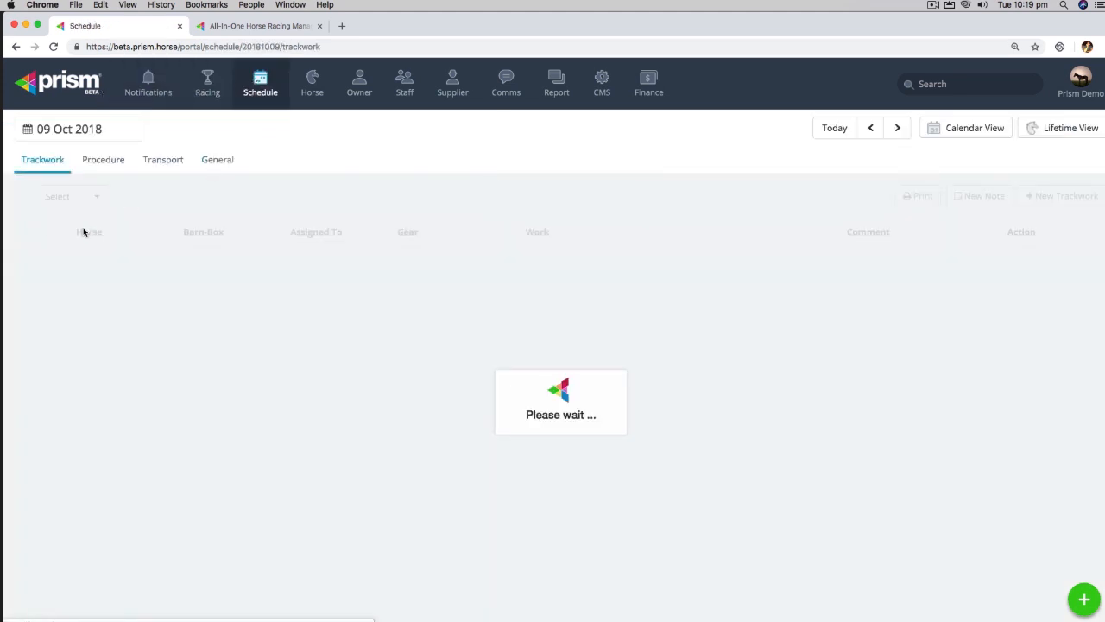
left_click(207, 87)
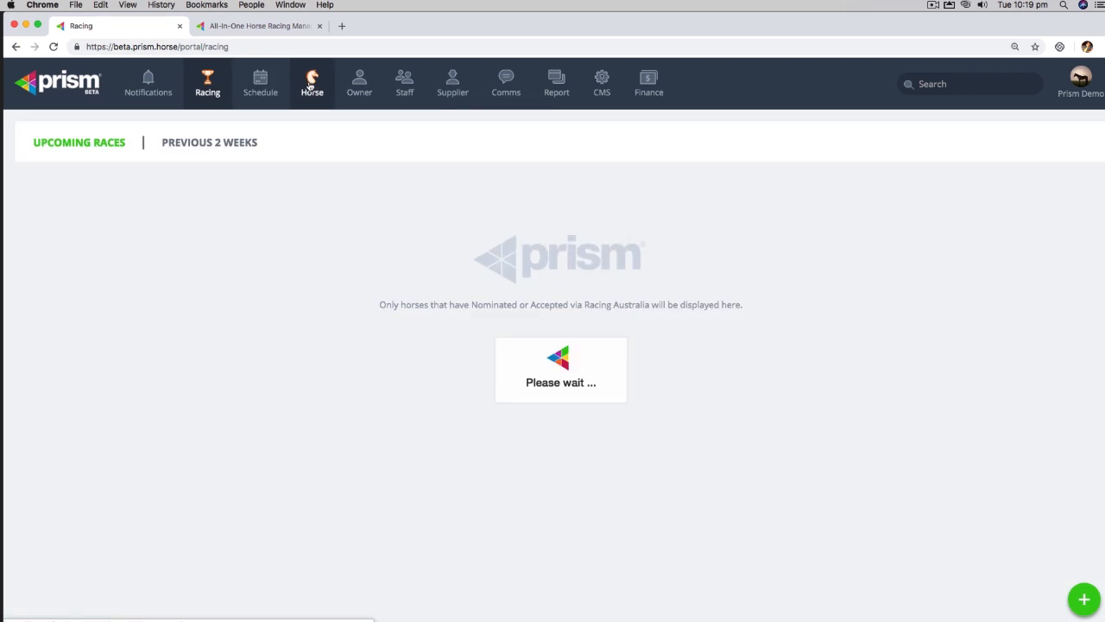
left_click(311, 85)
scroll(183, 259, "down", 20)
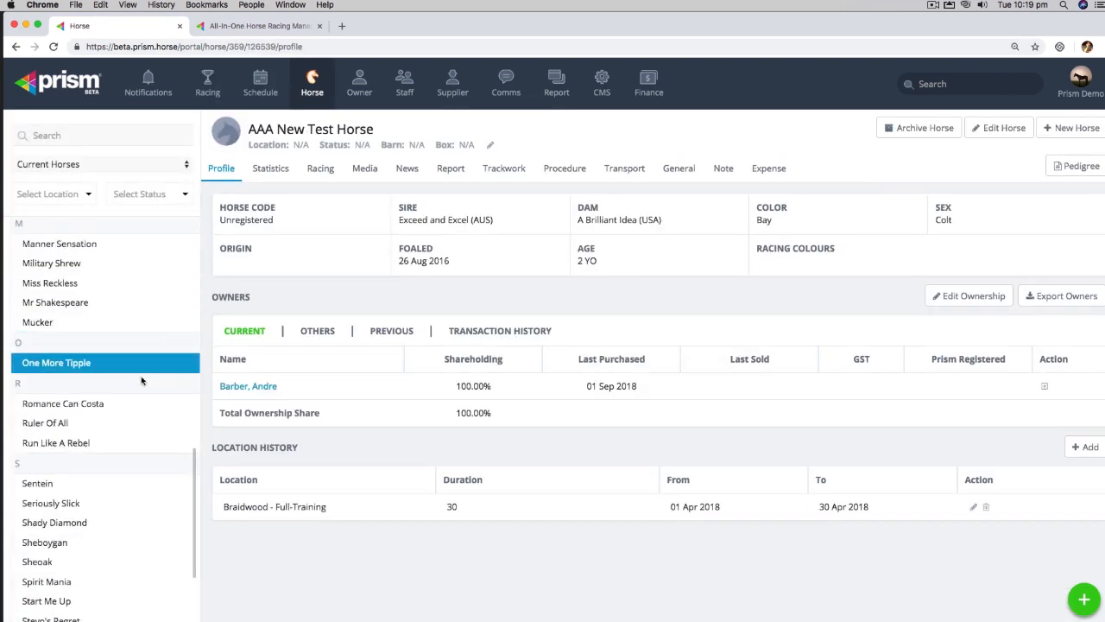
left_click(145, 517)
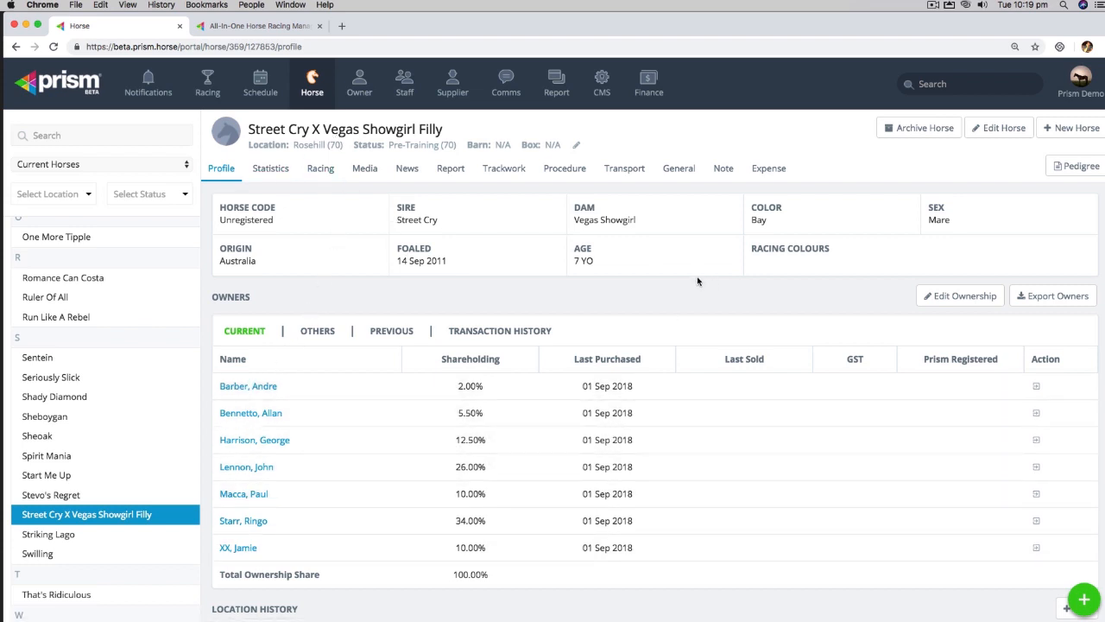
Step: Start a PRA Horse Registration form for Street Cry X Vegas Showgirl Filly
left_click(1072, 86)
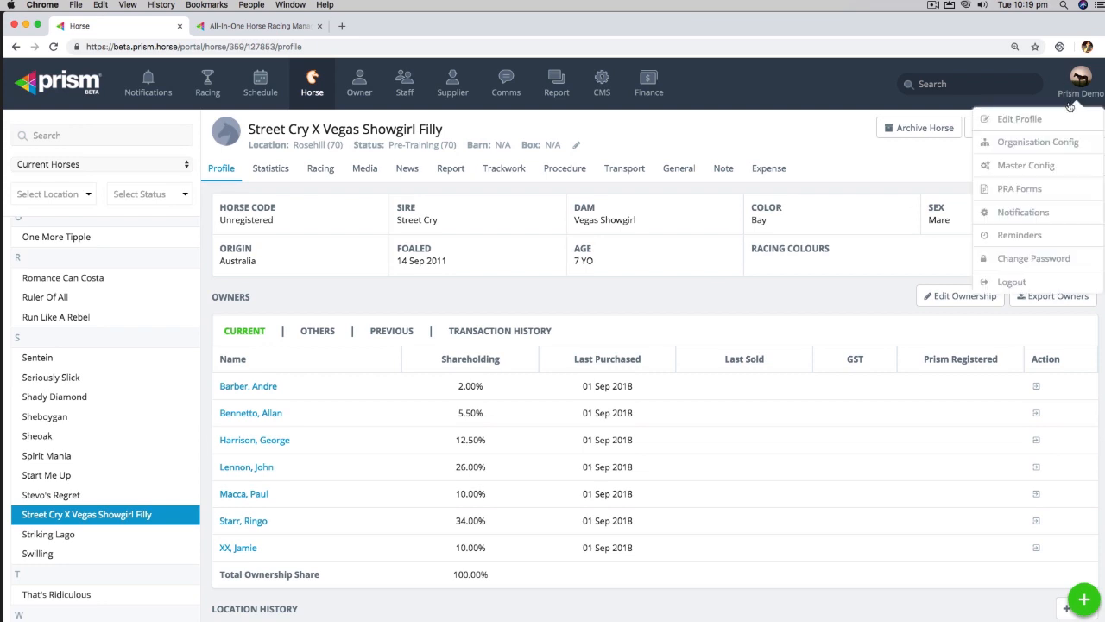
left_click(1018, 188)
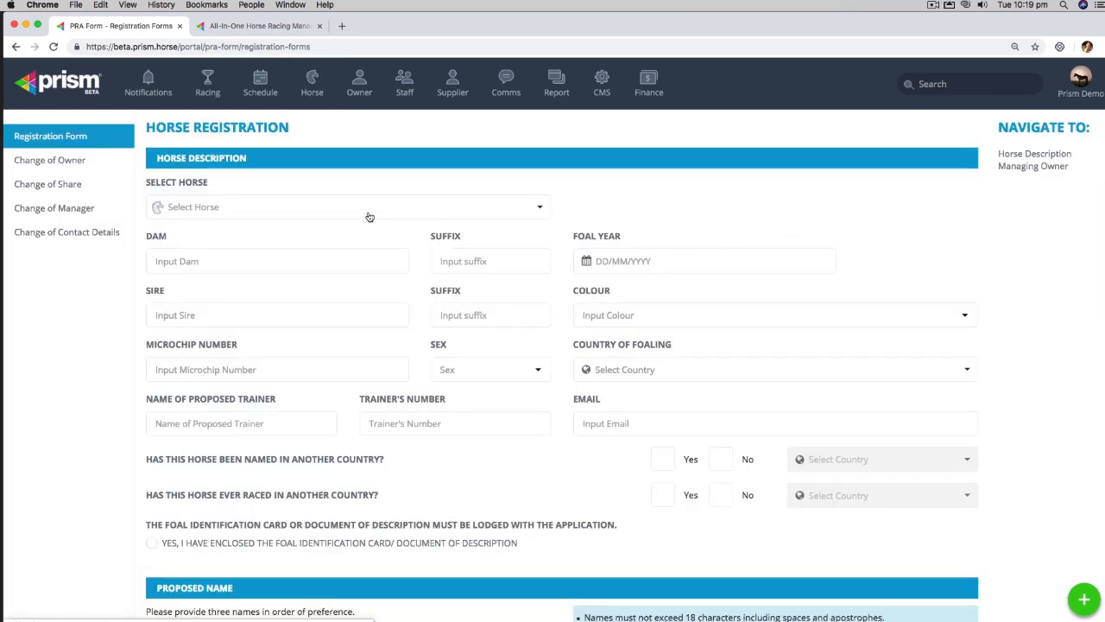
left_click(252, 211)
type("STR")
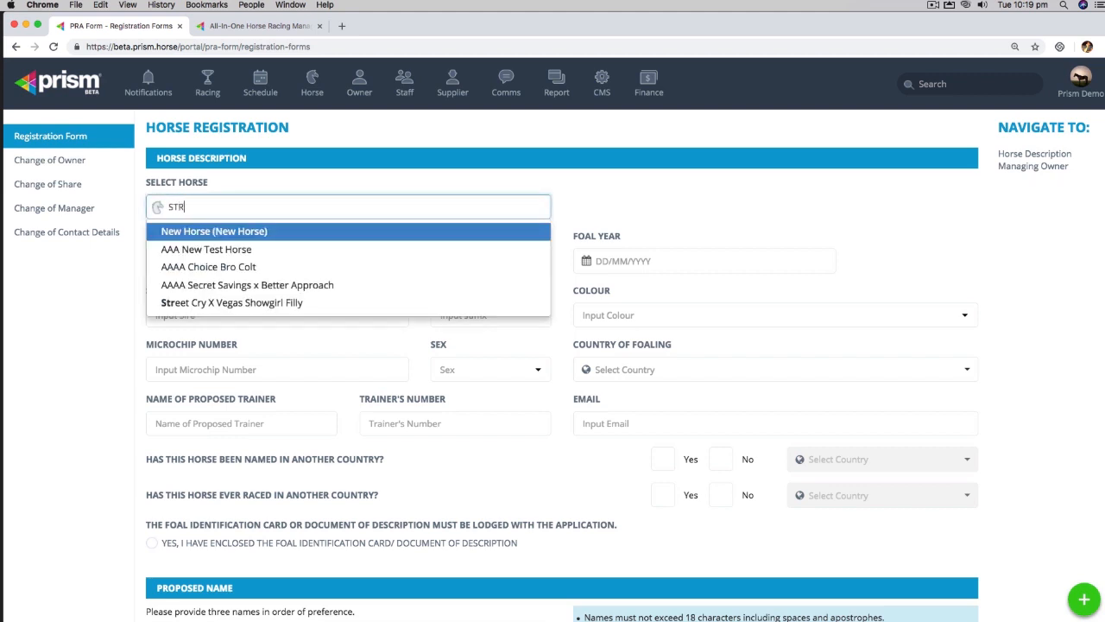
left_click(255, 232)
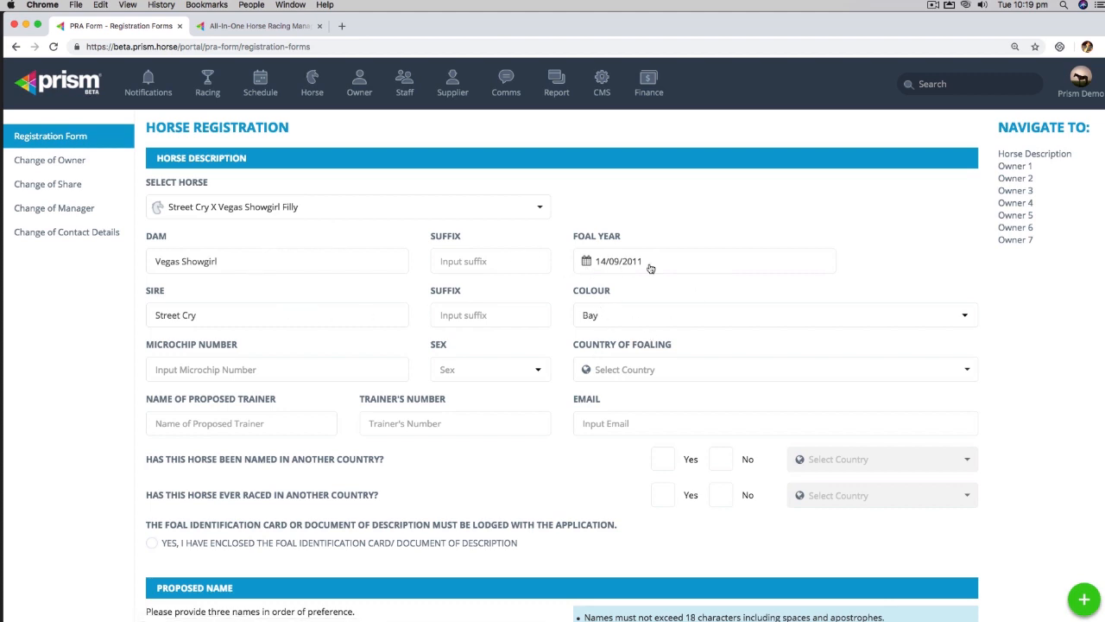
Step: Set the sex to Female, enter the proposed trainer's name, and answer No to named abroad
left_click(535, 371)
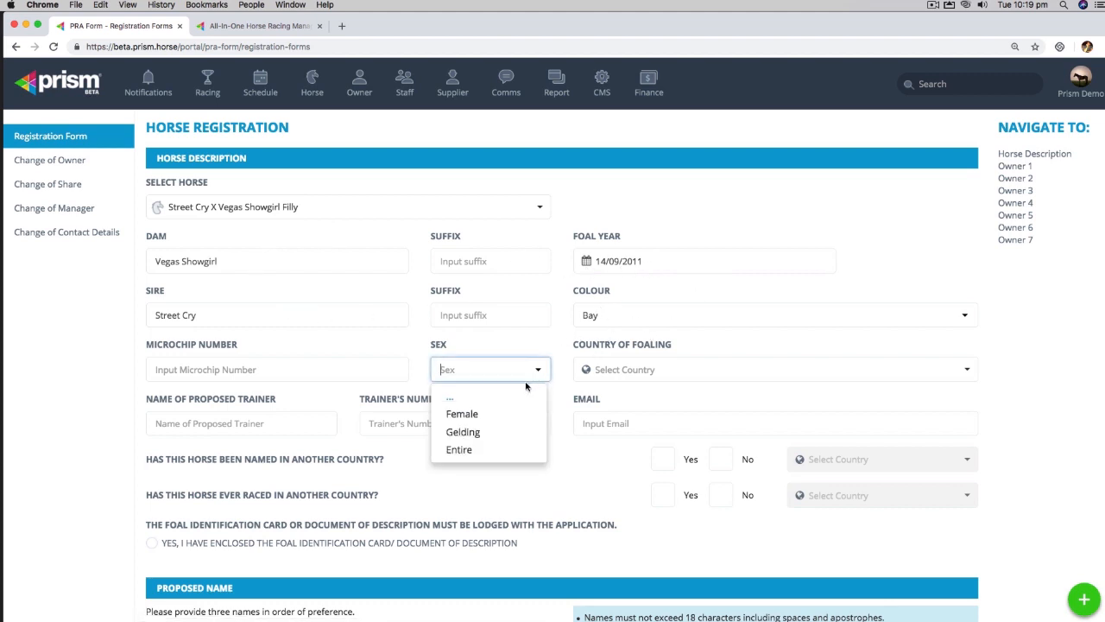
left_click(462, 413)
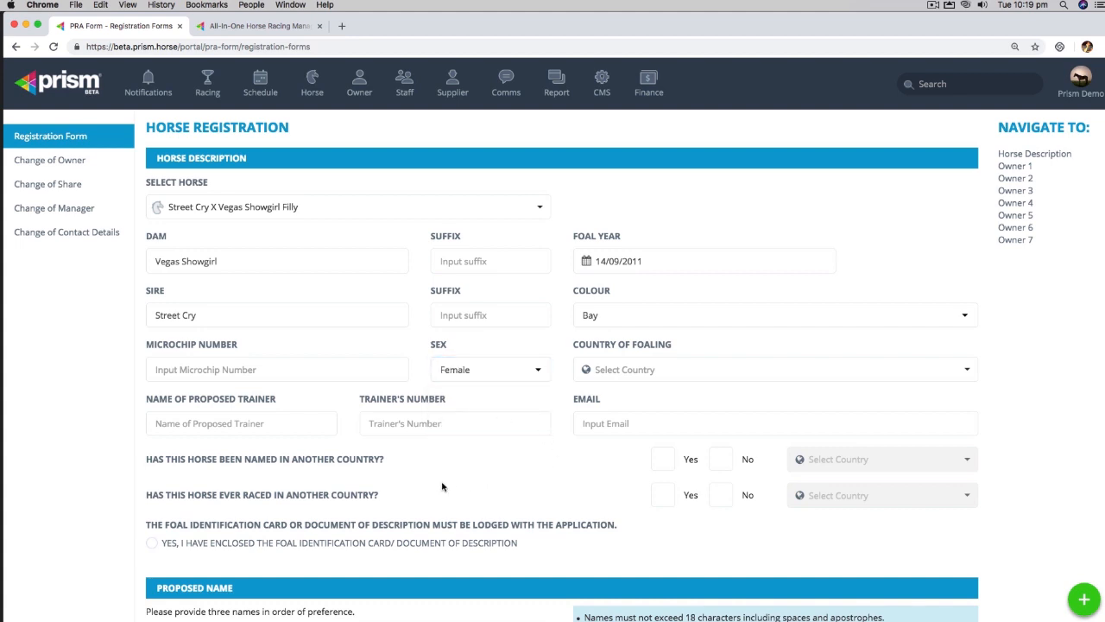
left_click(298, 419)
type("CH")
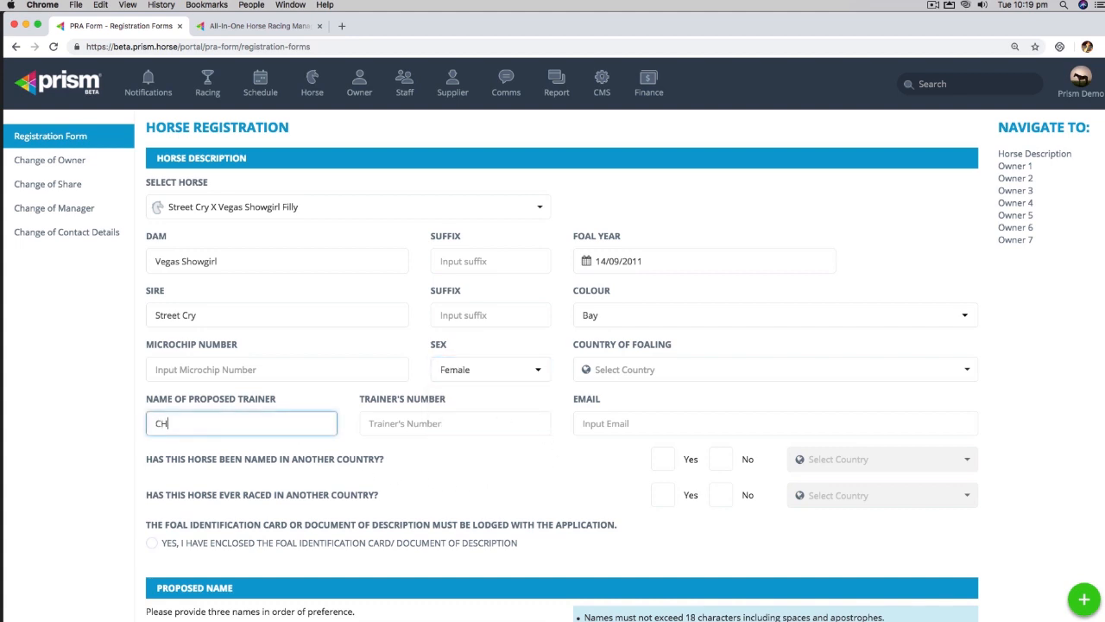
type("RIS WALLER")
left_click(444, 480)
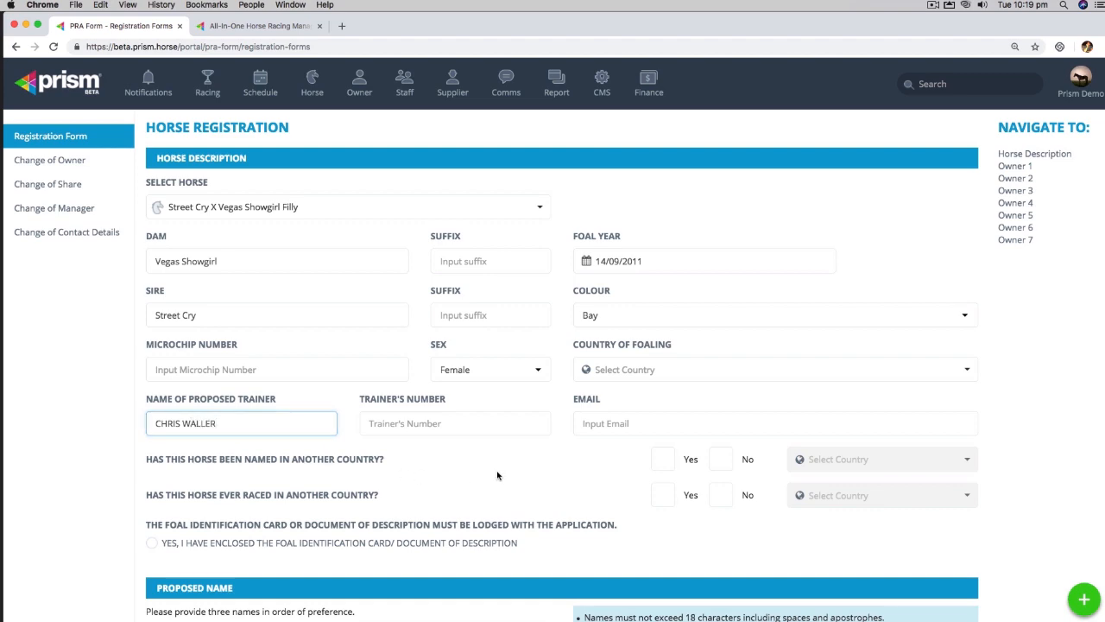
left_click(723, 458)
Step: Answer No to raced abroad, confirm the foal ID card is enclosed, and propose the name WINX
left_click(721, 495)
scroll(501, 491, "down", 5)
left_click(153, 345)
left_click(174, 439)
type("WINX")
left_click(418, 485)
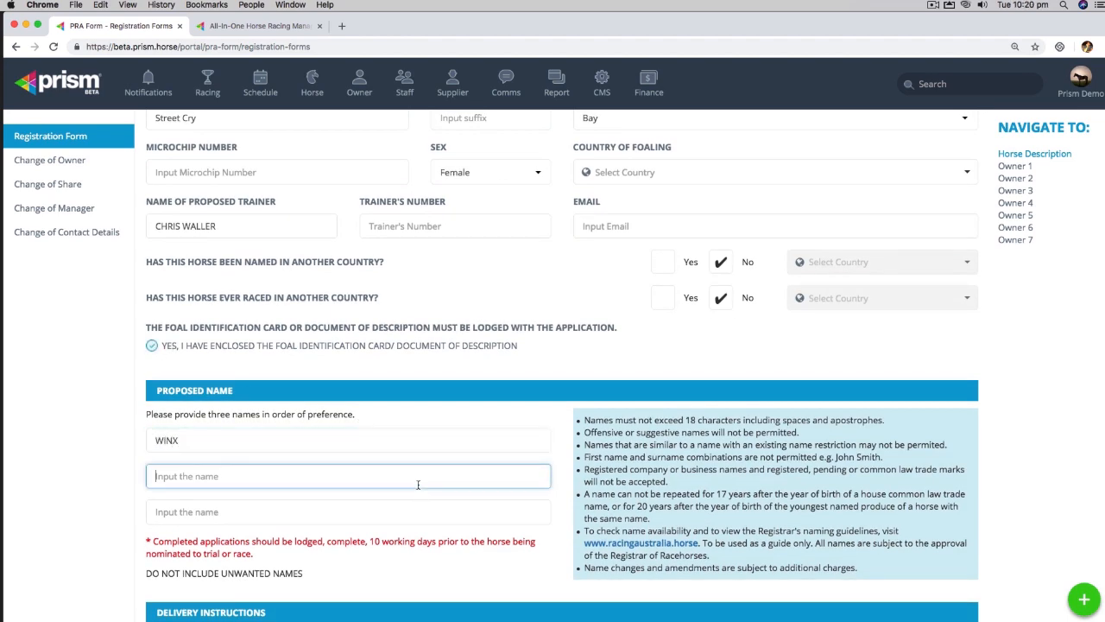
Step: Enter a registration fee of $110
scroll(418, 487, "down", 8)
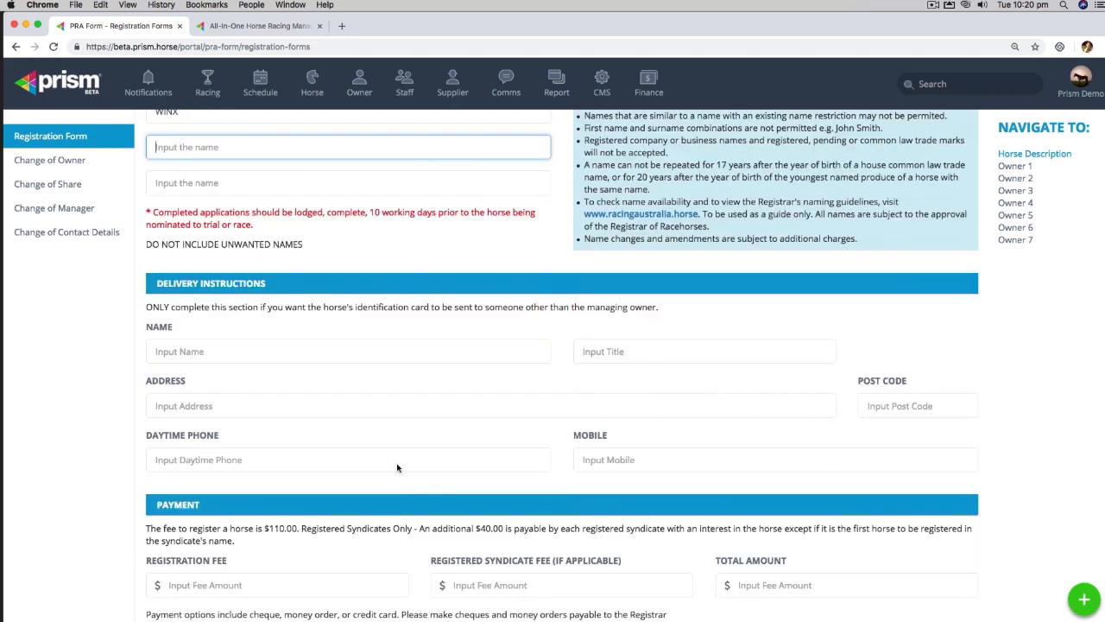
scroll(462, 404, "down", 3)
left_click(305, 456)
type("110")
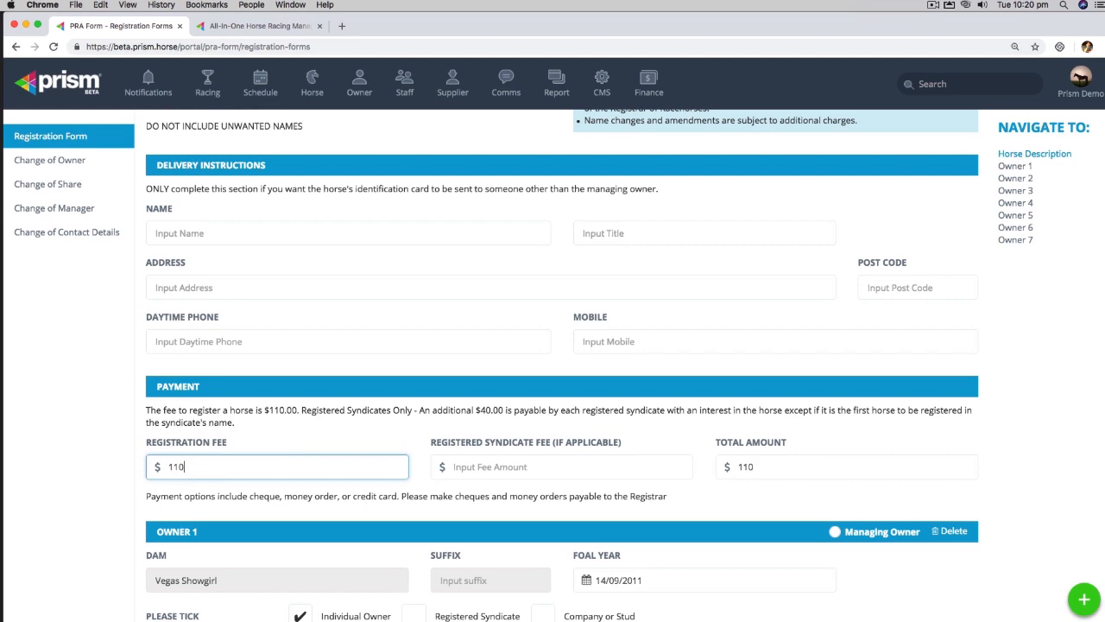
scroll(311, 455, "down", 5)
Step: Mark the owner as not GST registered, a hobbyist
scroll(317, 443, "down", 1)
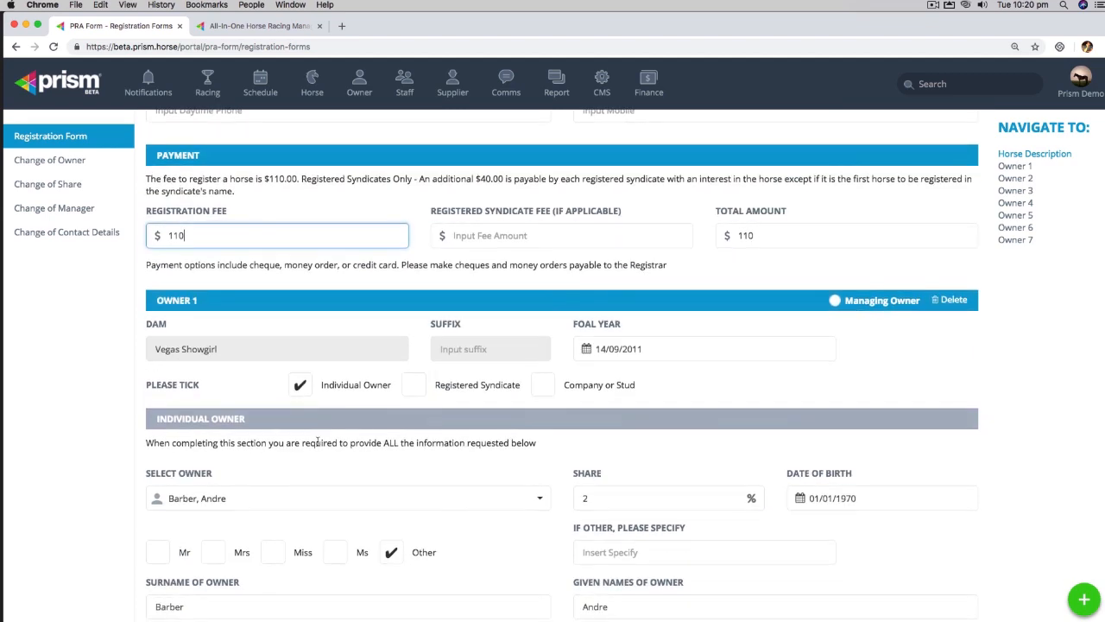
scroll(191, 443, "down", 1)
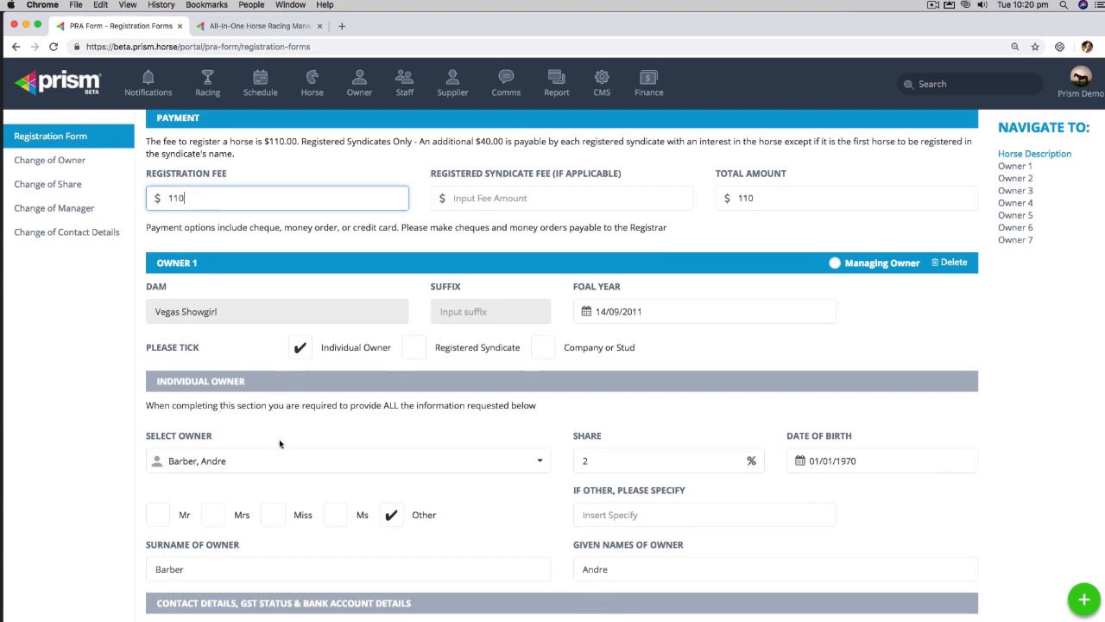
scroll(544, 462, "down", 10)
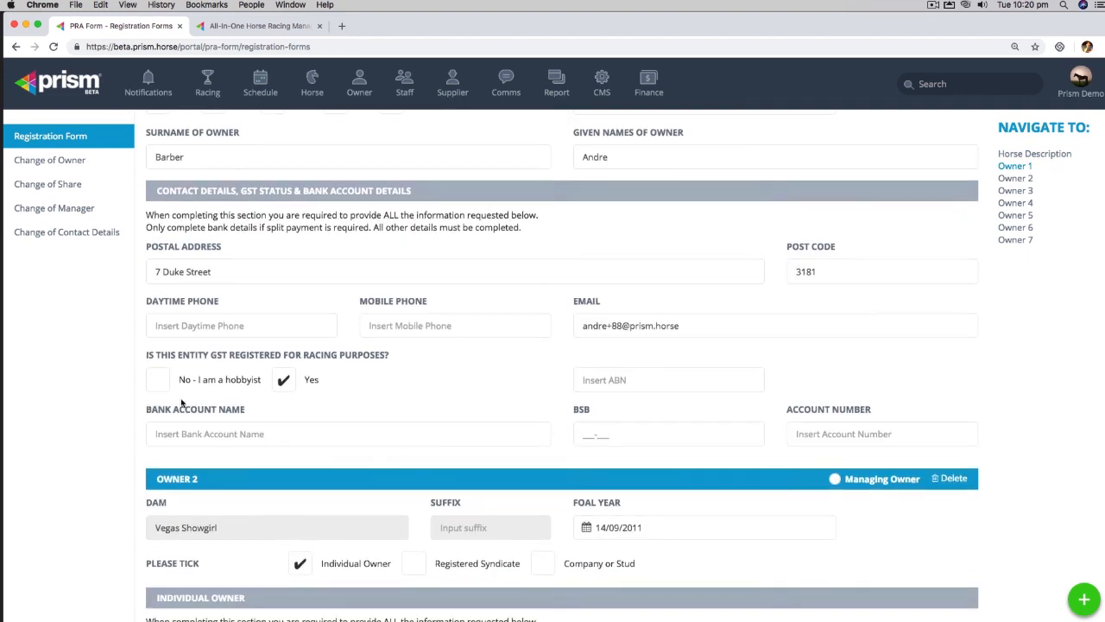
left_click(160, 380)
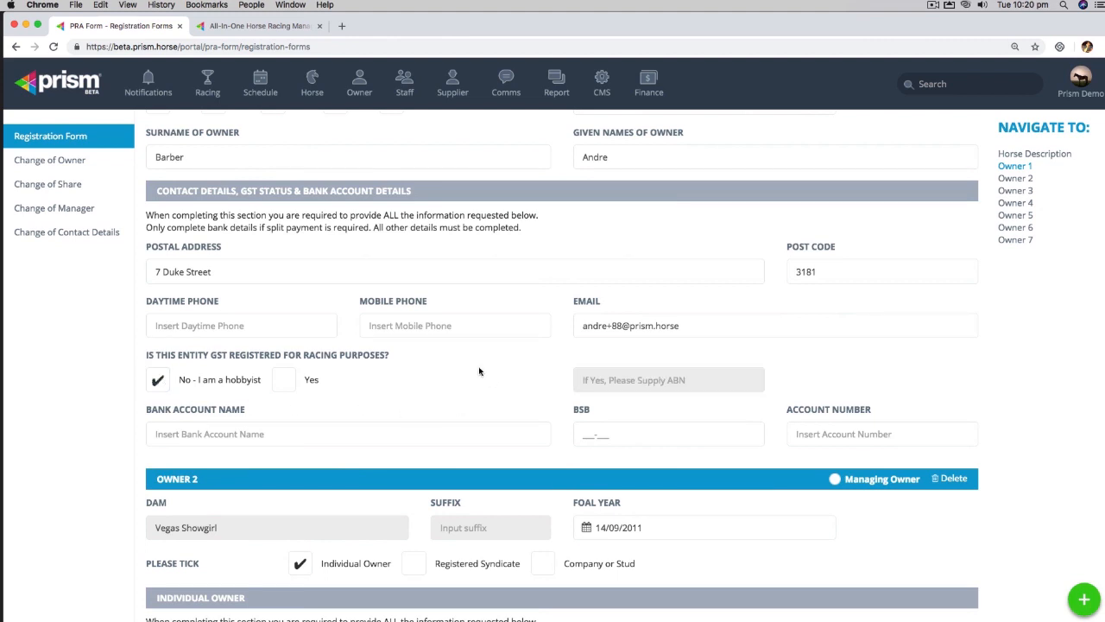
Step: Make the owner holding the 12.5% share the managing owner
scroll(788, 466, "down", 1)
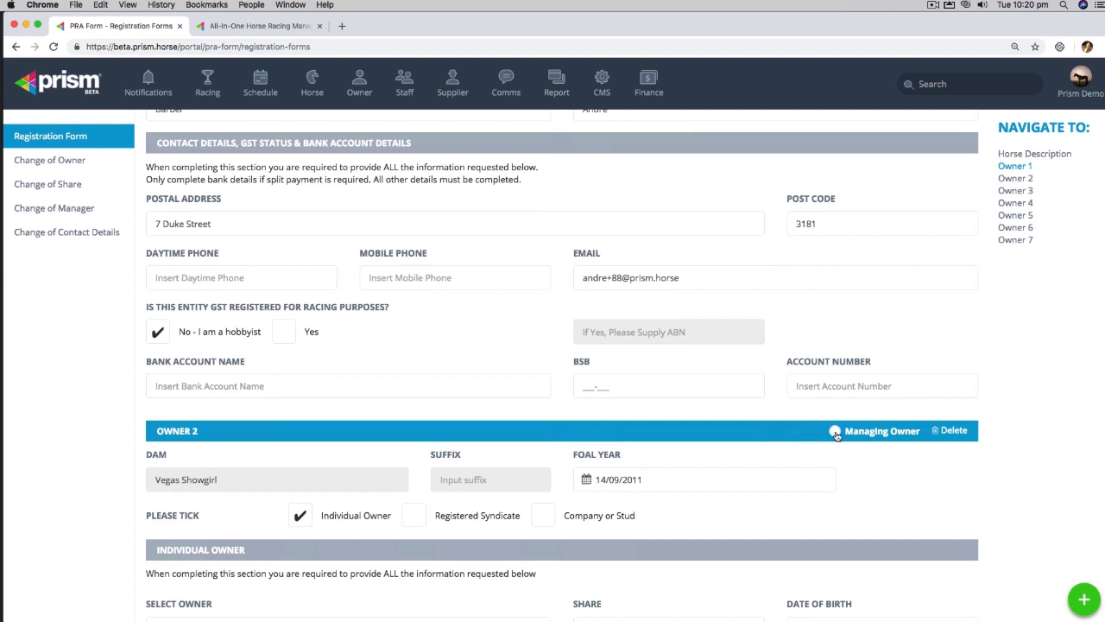
scroll(577, 434, "down", 4)
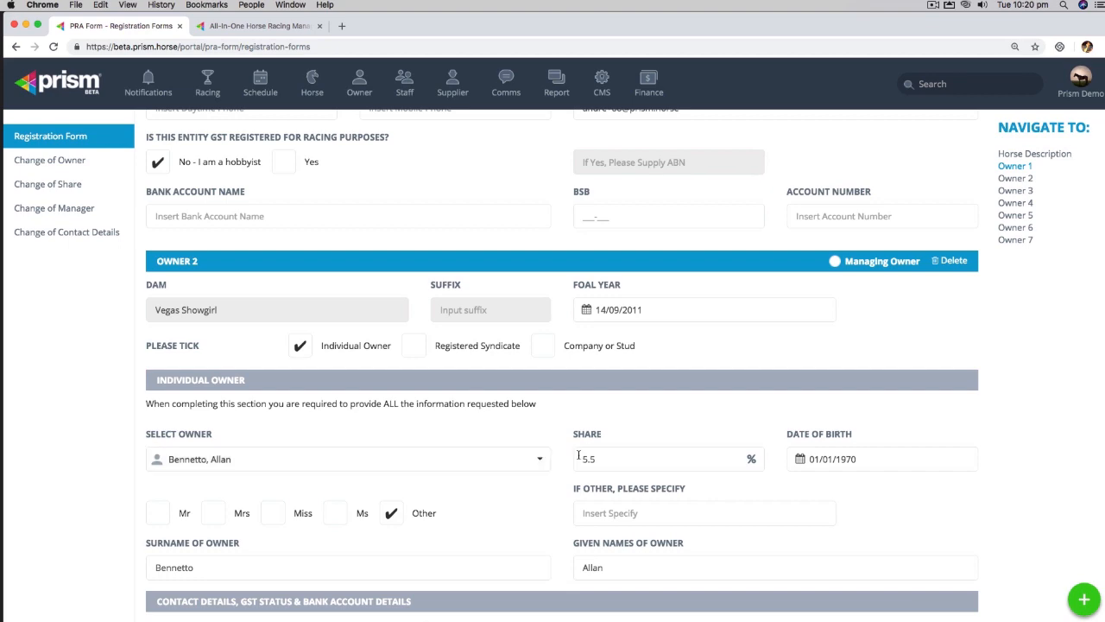
scroll(574, 462, "down", 10)
scroll(554, 467, "down", 5)
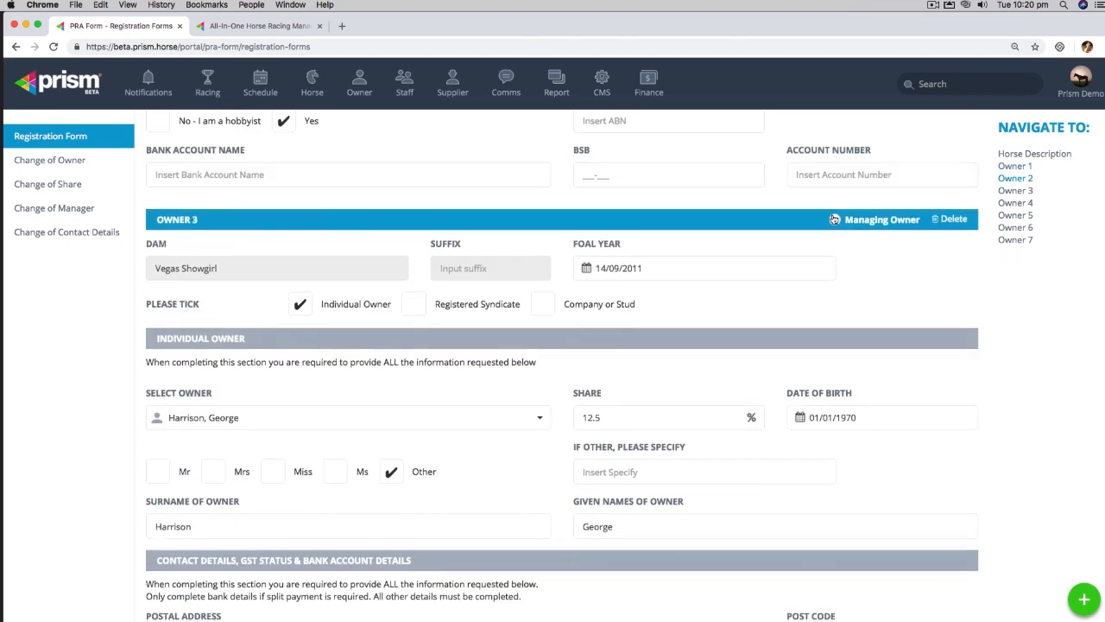
left_click(835, 221)
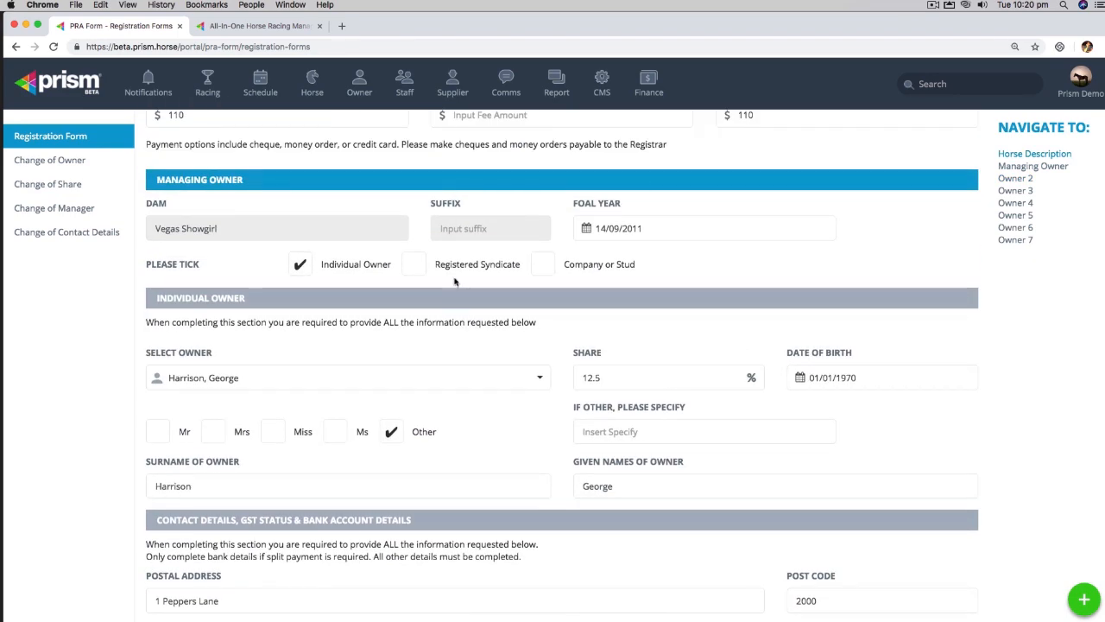
Step: Jump to the Owner 7 section and scroll to the bottom of the form
scroll(669, 346, "down", 3)
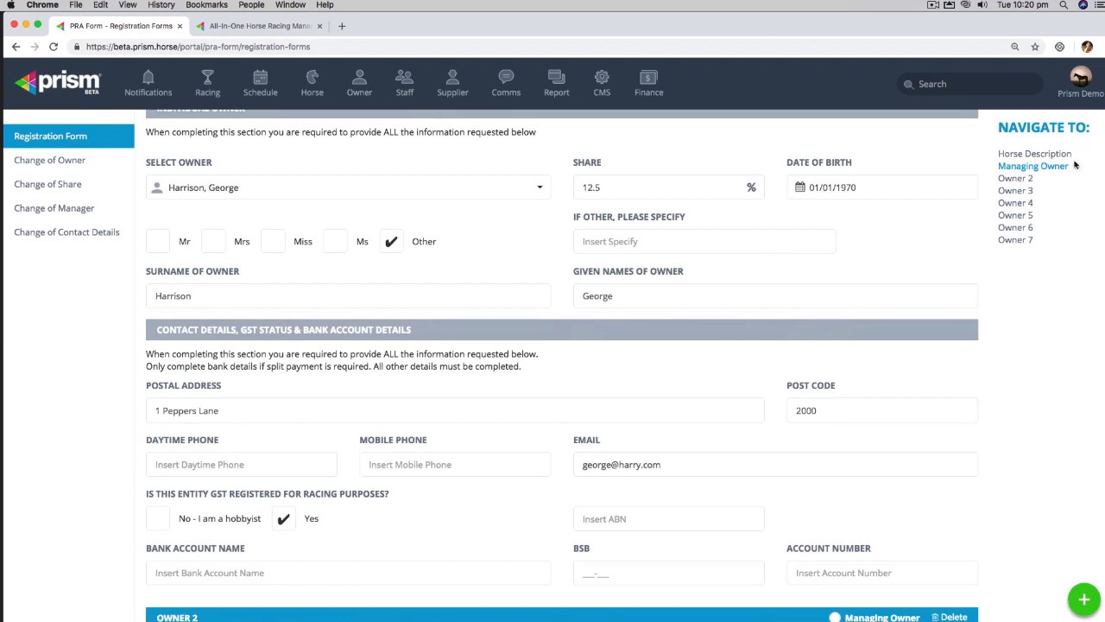
left_click(1017, 239)
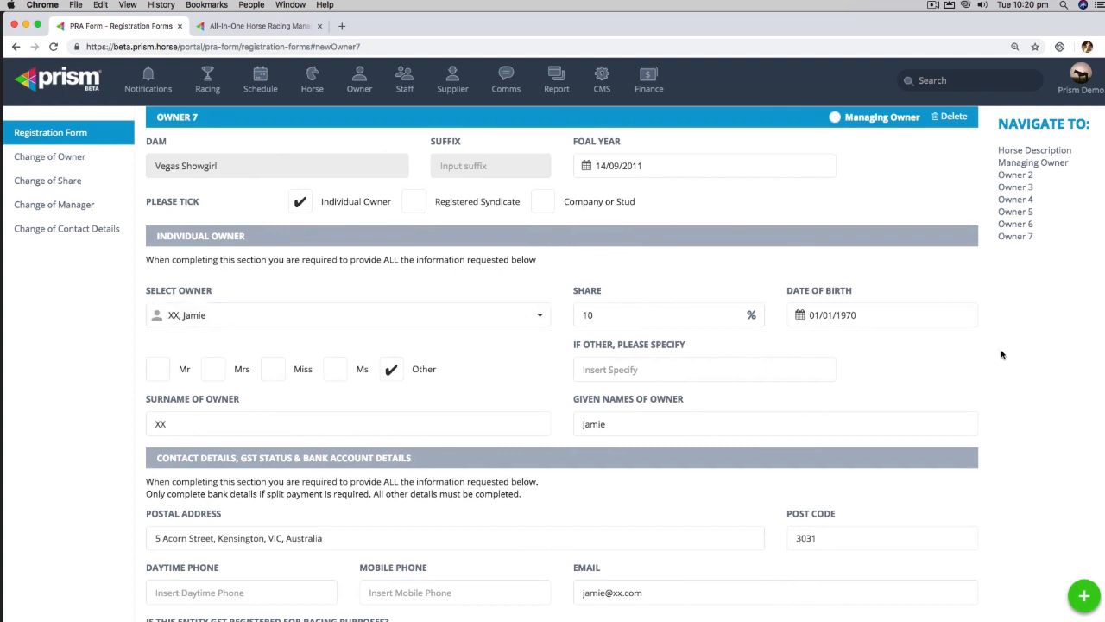
scroll(1001, 354, "down", 5)
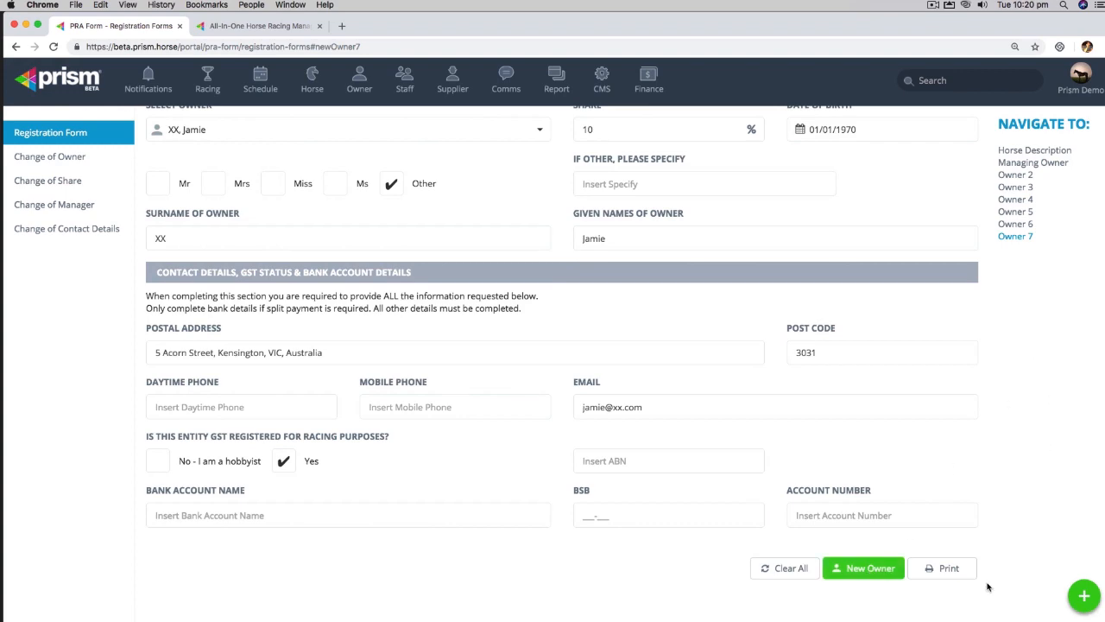
Step: Print the registration form to PDF, confirming despite unfilled required fields
left_click(952, 570)
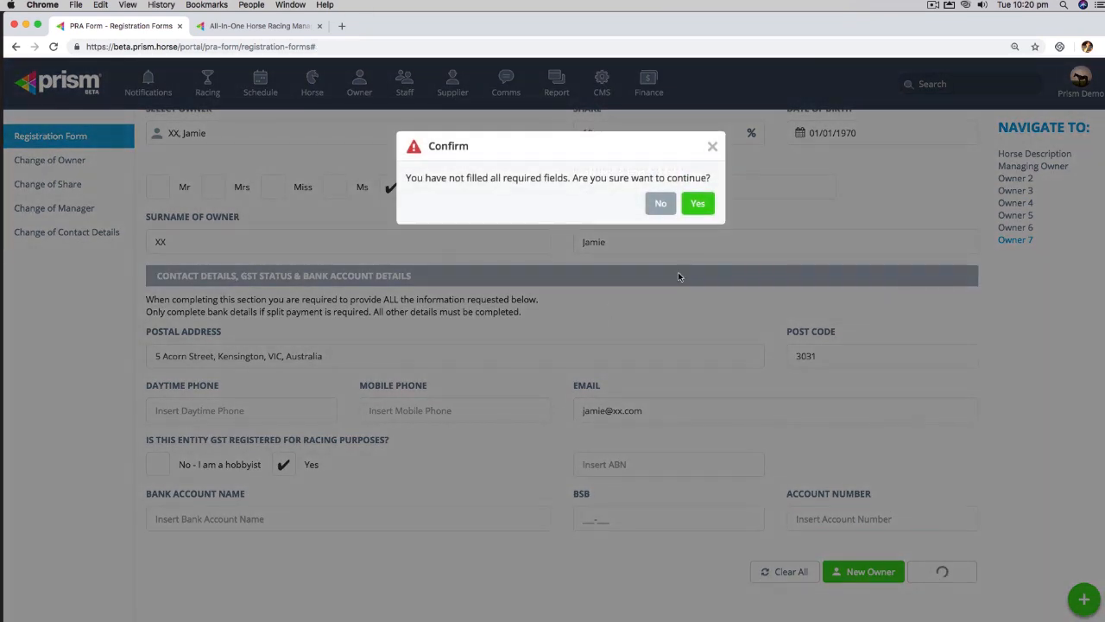
left_click(698, 202)
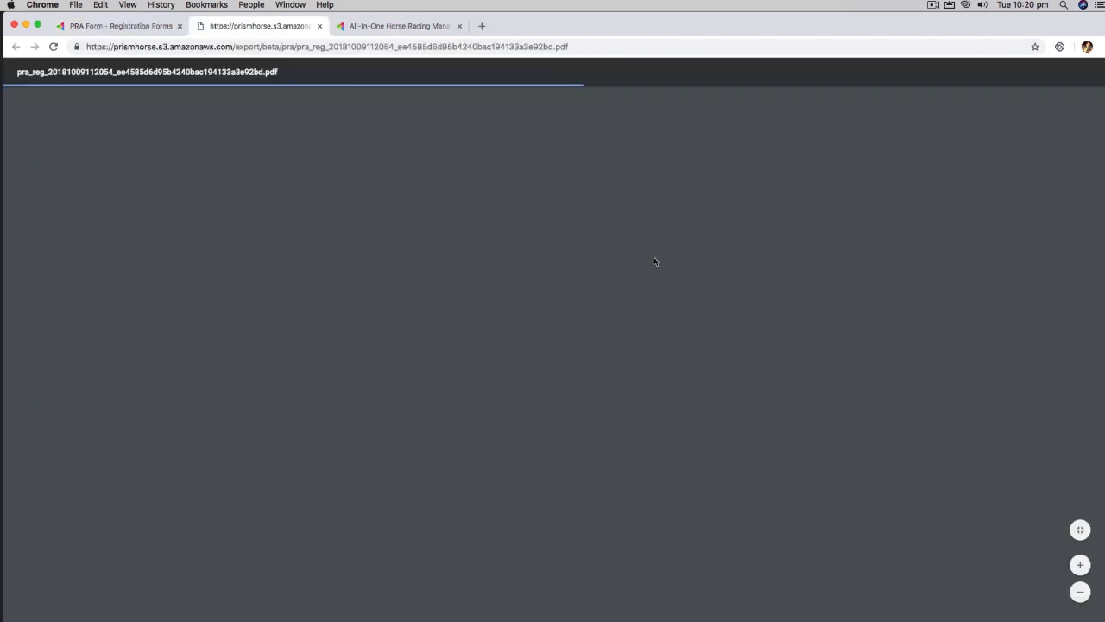
Step: Scroll through the pra_reg PDF's Horse Description, Payment and Managing Owner pages
scroll(557, 268, "down", 10)
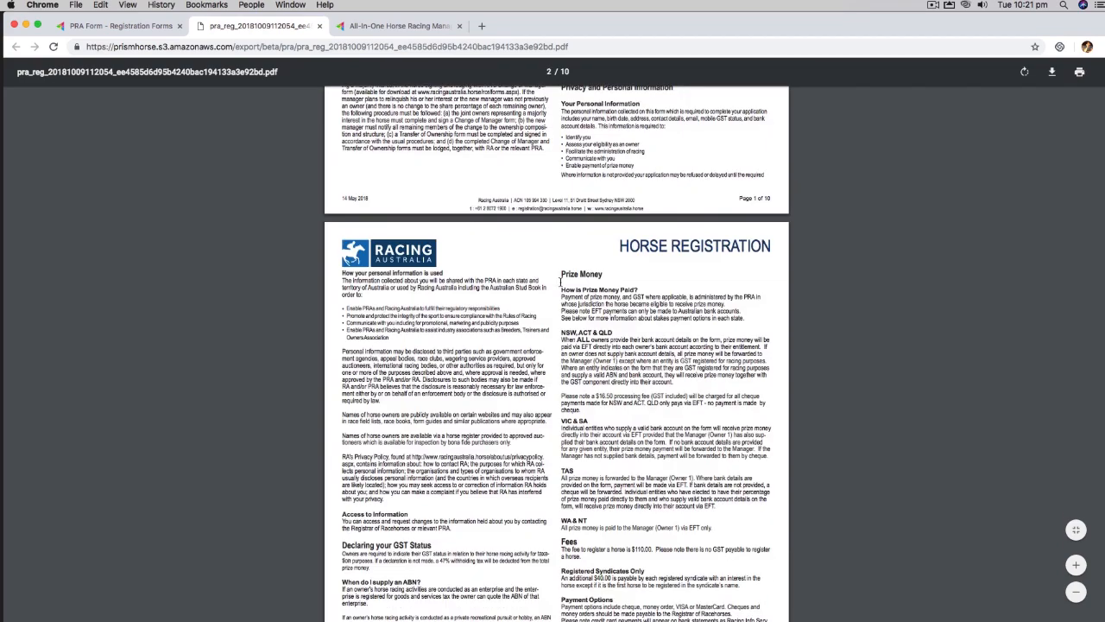
scroll(561, 281, "down", 9)
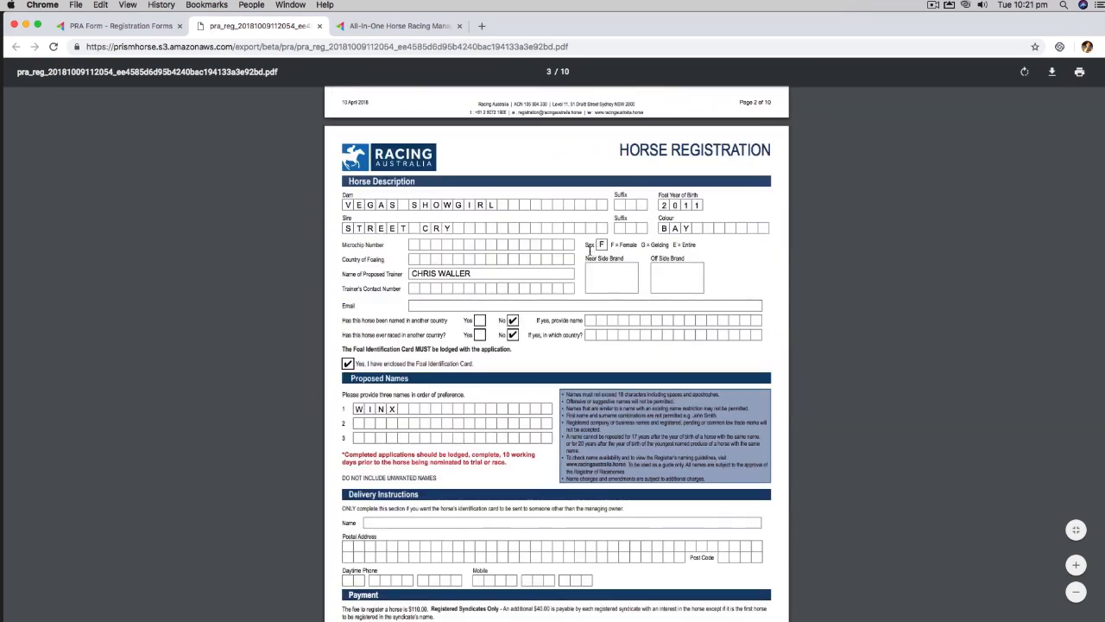
scroll(515, 348, "down", 8)
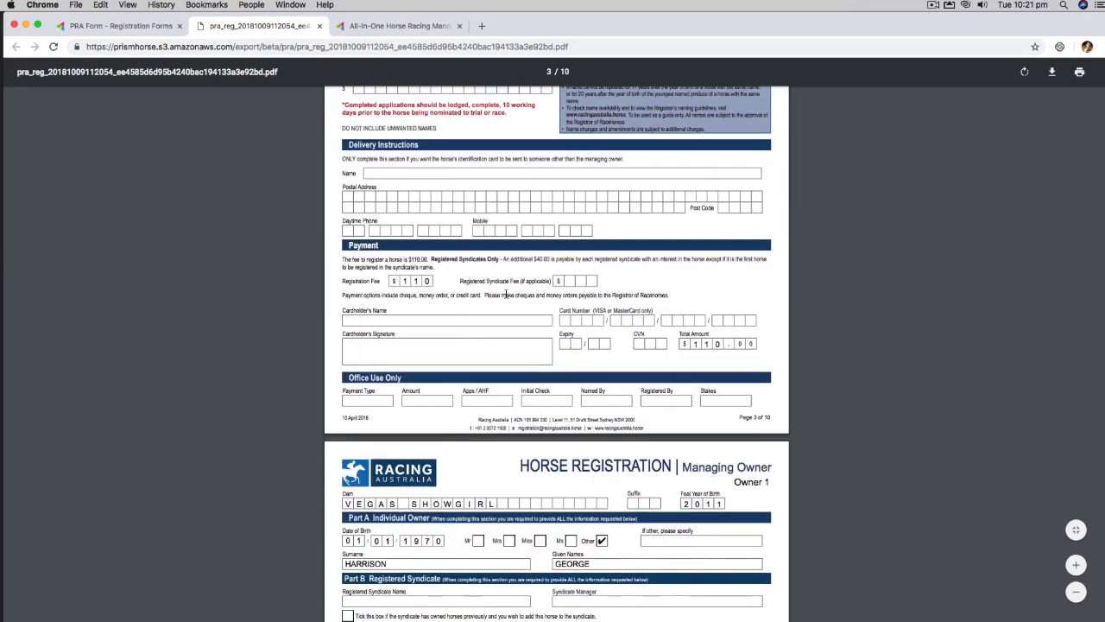
scroll(440, 302, "down", 7)
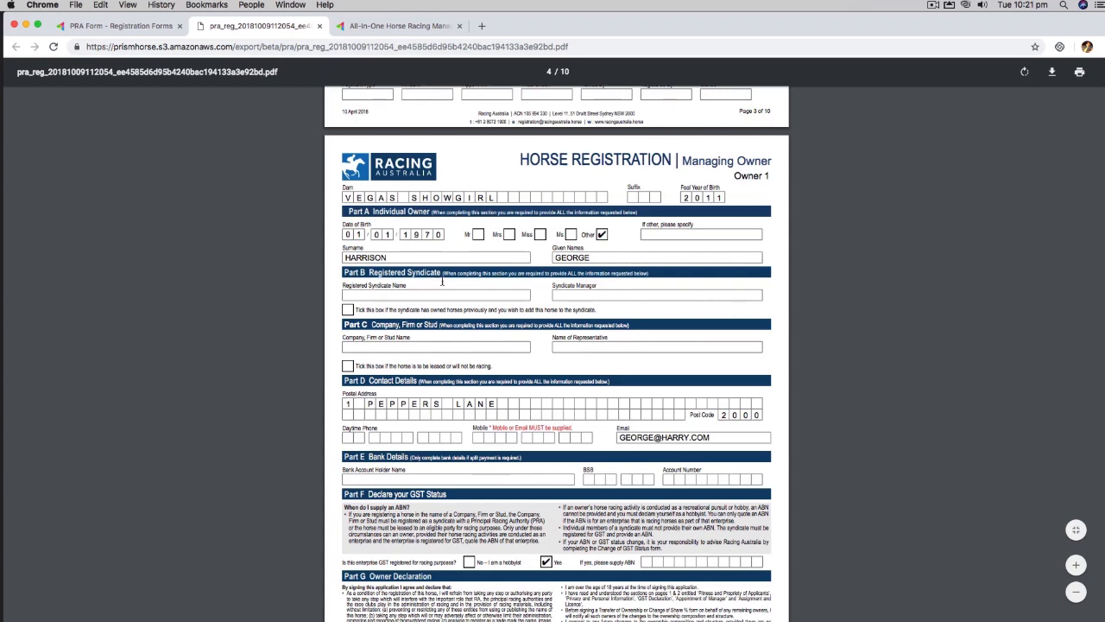
scroll(435, 350, "down", 5)
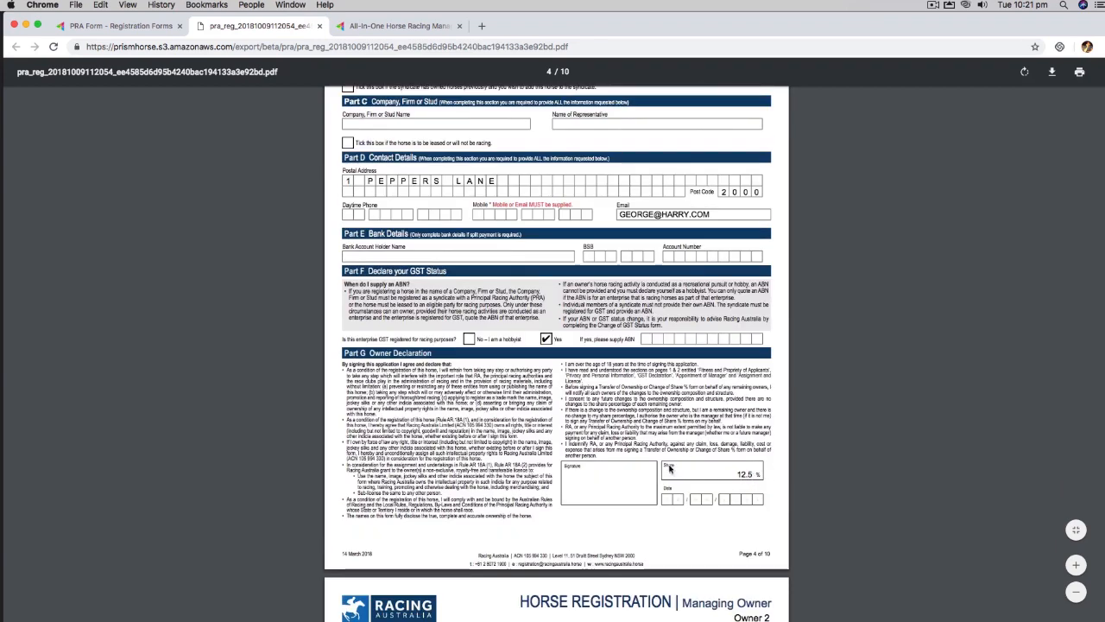
scroll(446, 445, "down", 1)
scroll(446, 444, "down", 1)
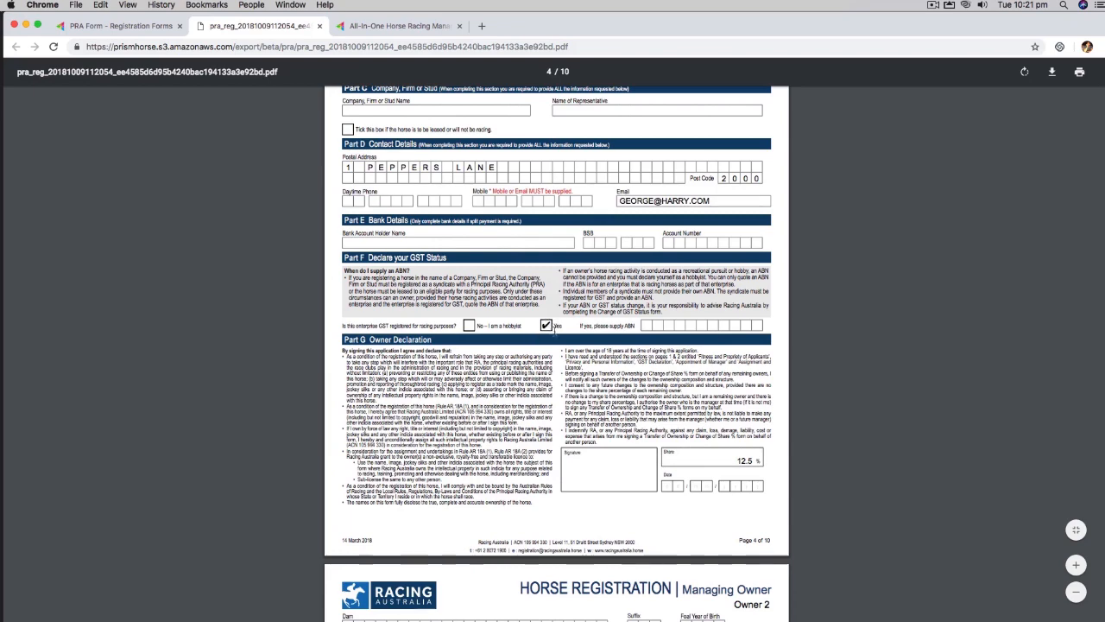
scroll(471, 256, "up", 5)
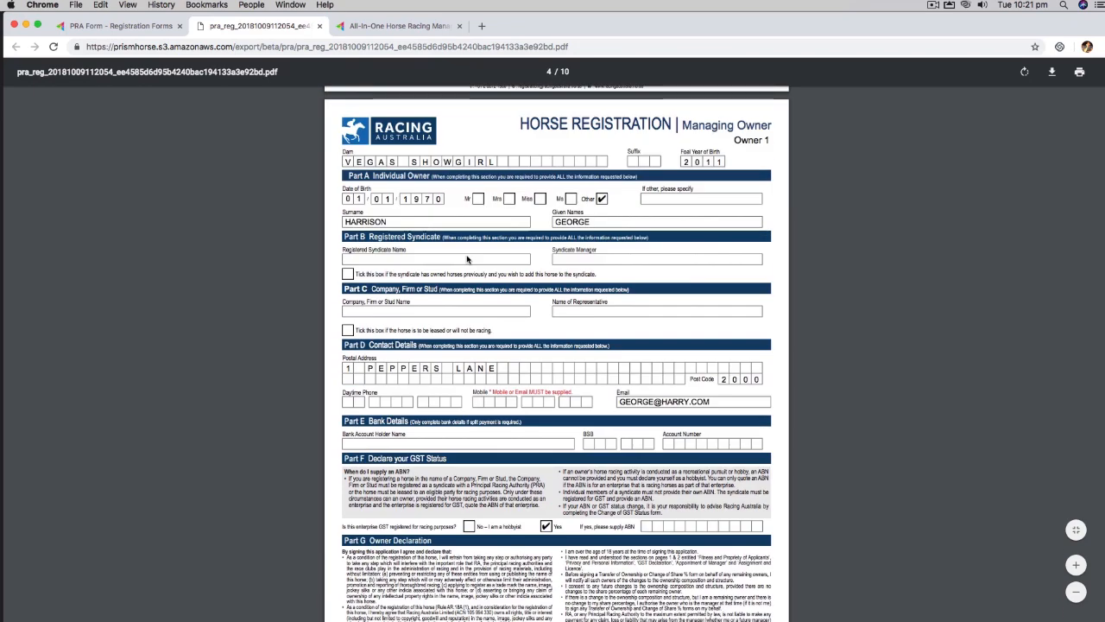
scroll(570, 388, "down", 1)
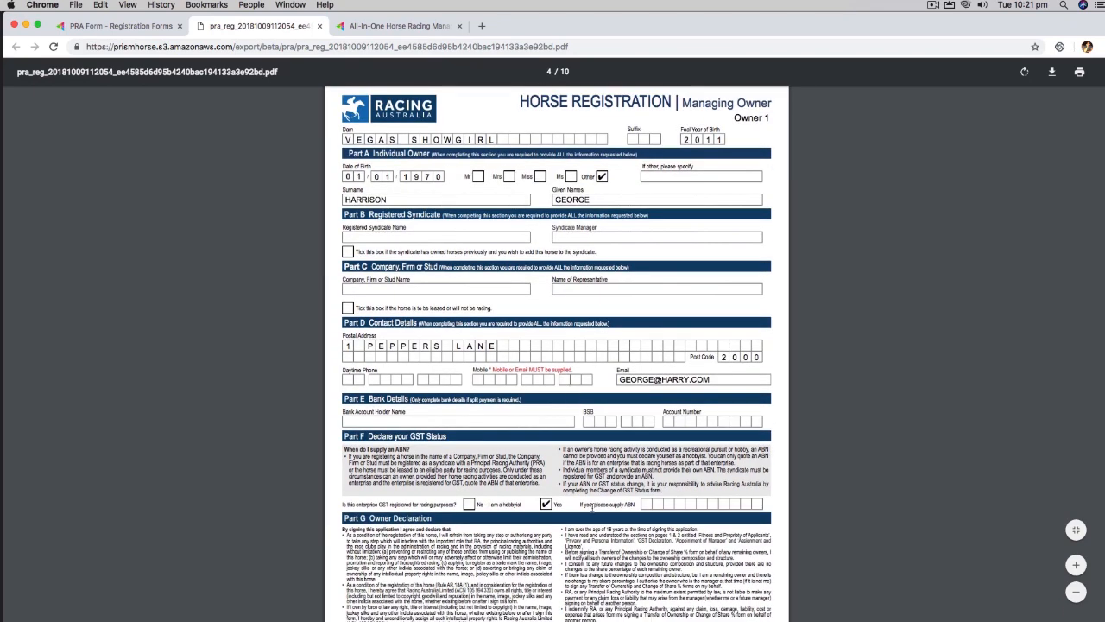
Step: Mark the managing owner as a non-GST hobbyist and print the registration PDF again
left_click(121, 26)
scroll(568, 379, "down", 10)
scroll(568, 380, "up", 20)
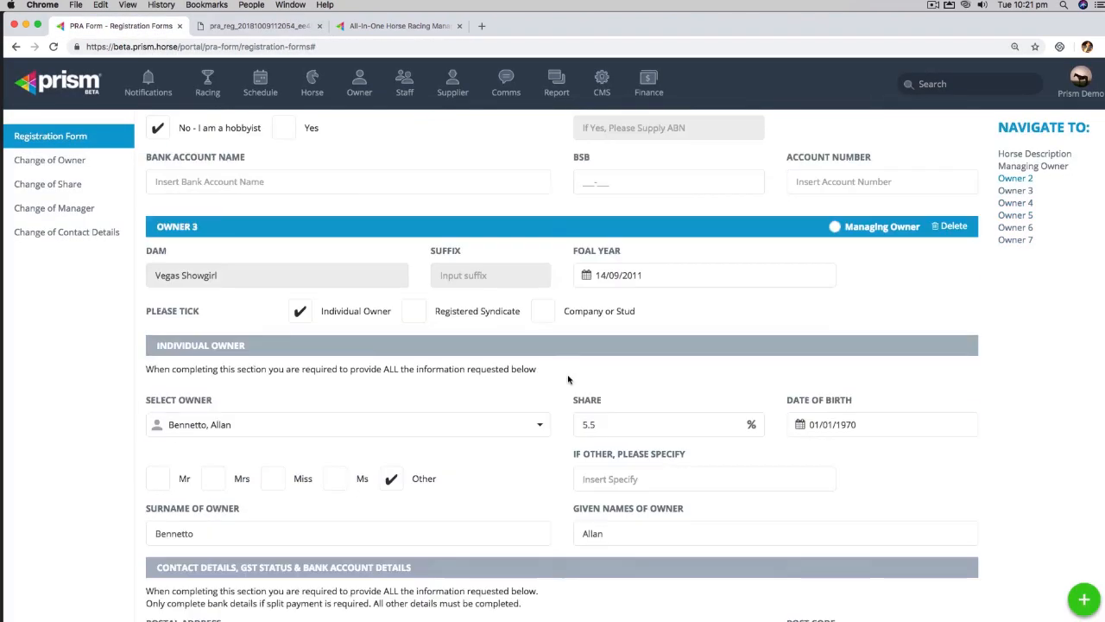
scroll(569, 377, "down", 15)
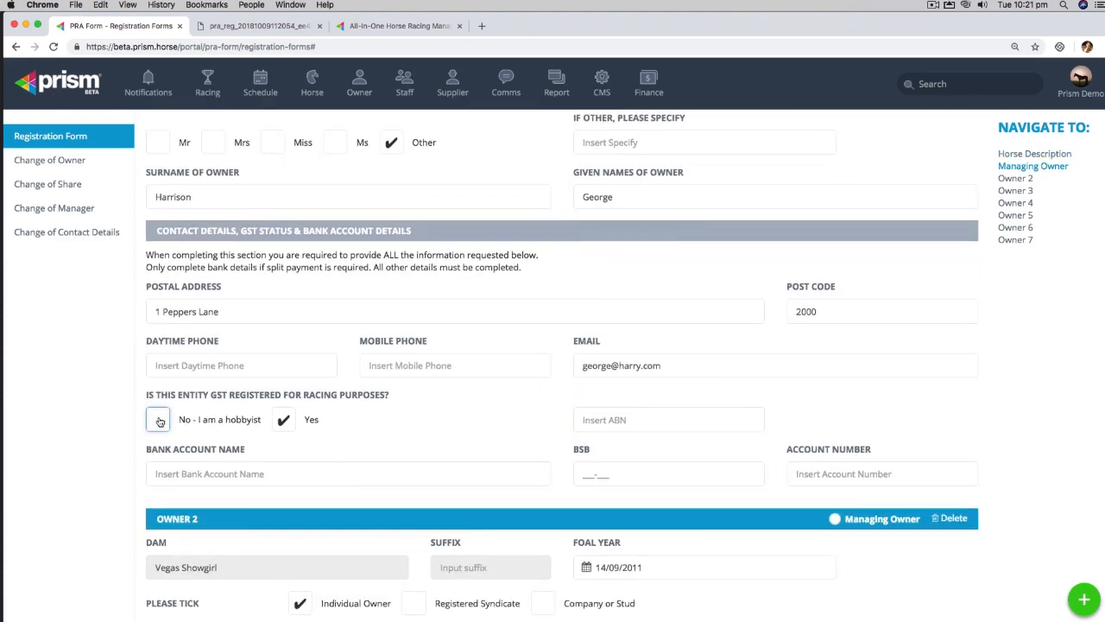
left_click(157, 420)
scroll(940, 557, "down", 20)
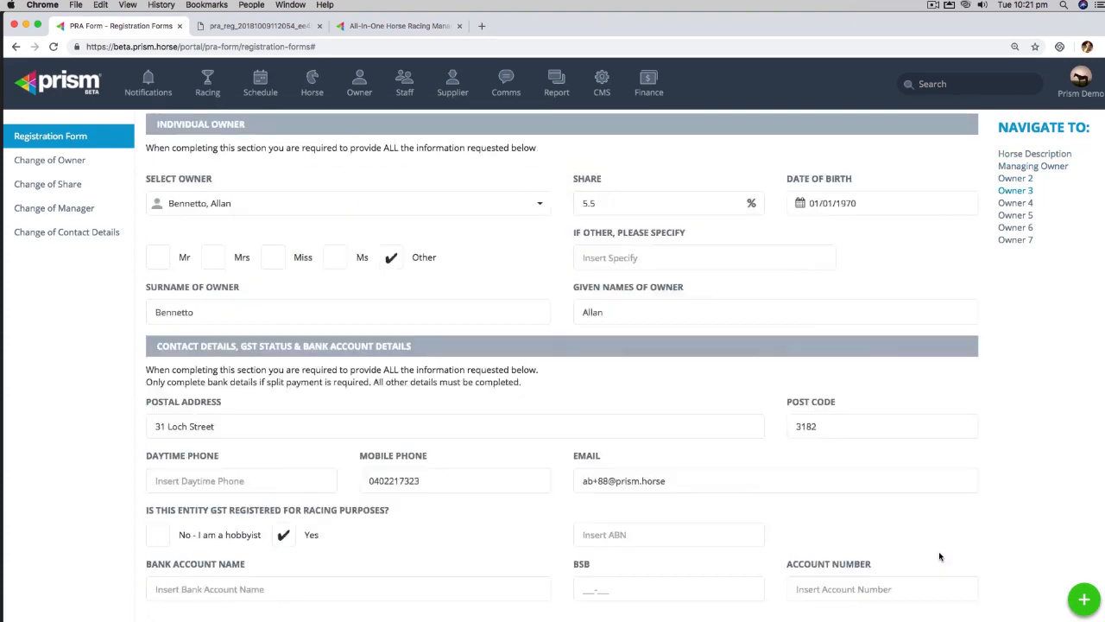
left_click(948, 573)
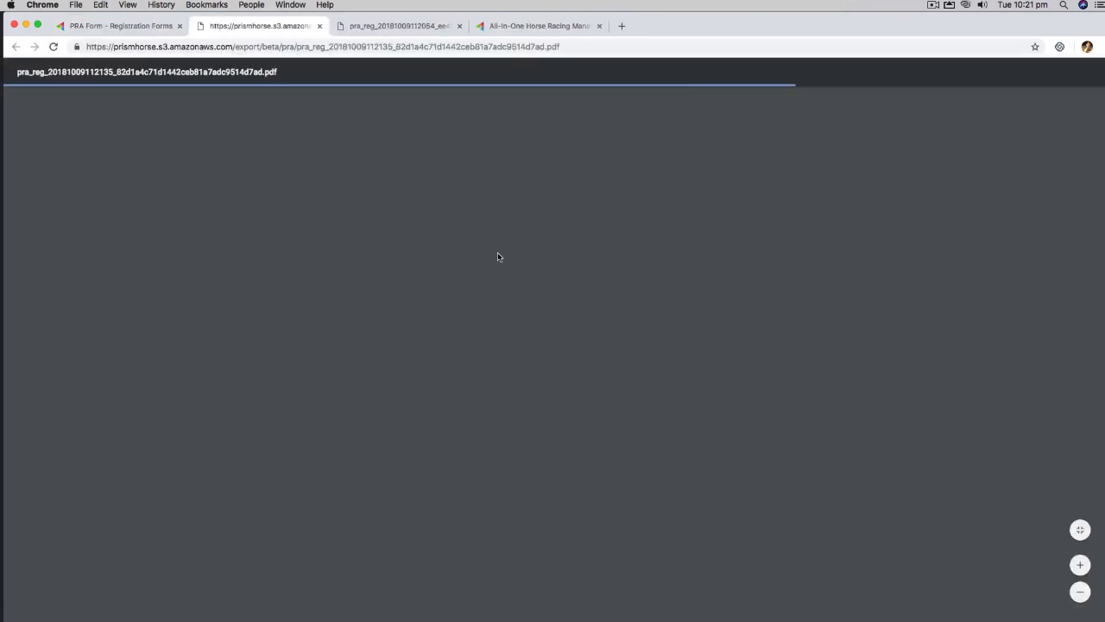
Step: Page through the regenerated PDF's owner pages, then return to the registration form tab
scroll(559, 291, "down", 10)
scroll(559, 291, "down", 15)
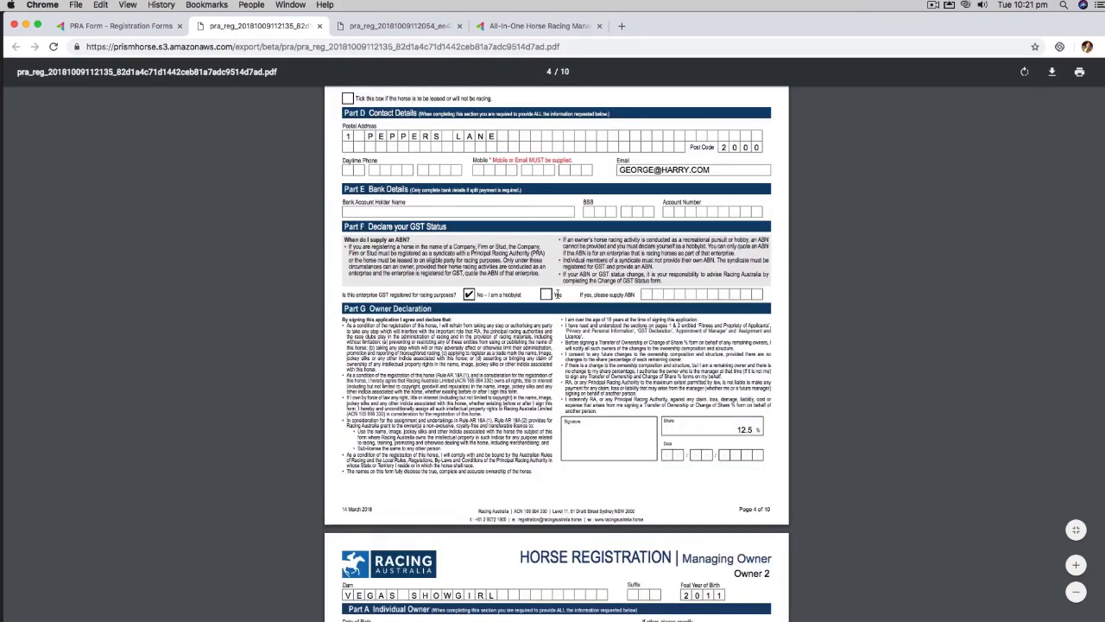
scroll(557, 291, "up", 3)
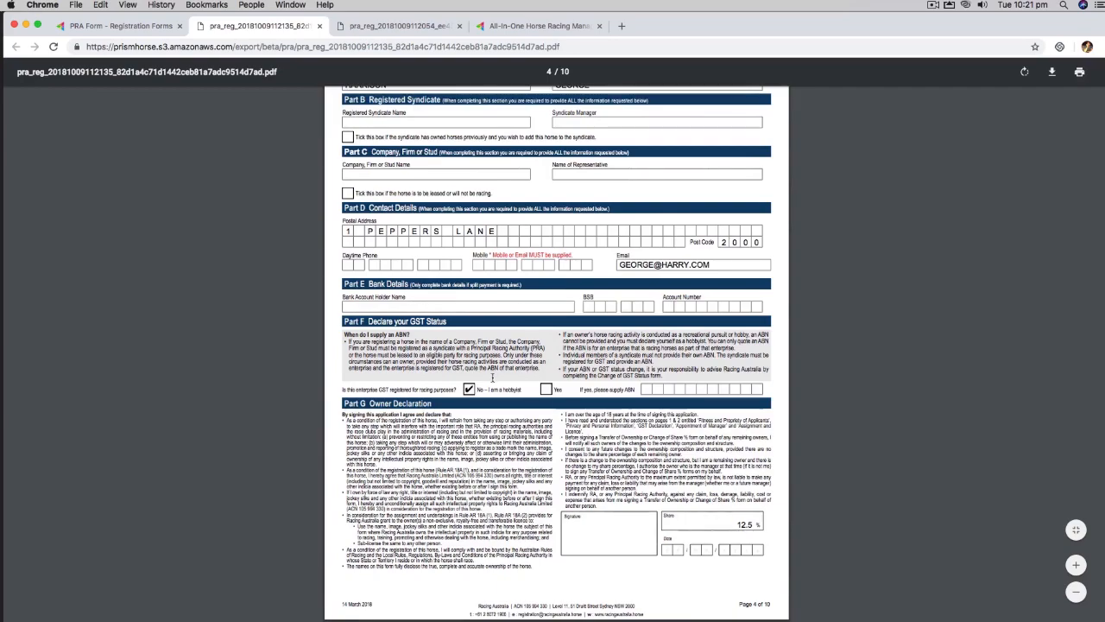
scroll(603, 337, "down", 5)
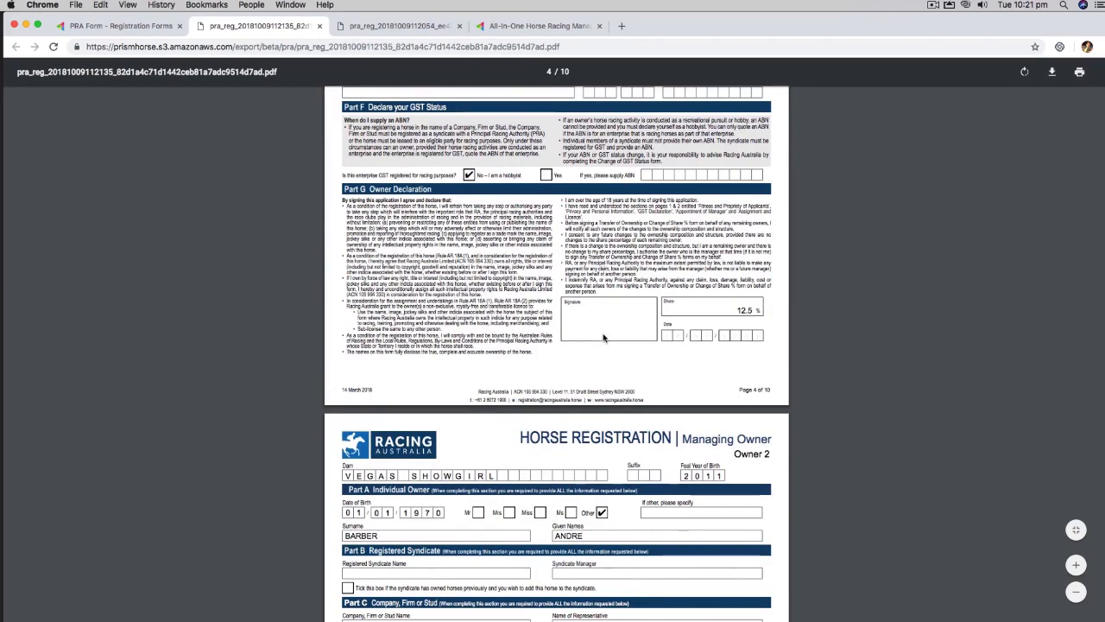
scroll(602, 337, "down", 20)
scroll(602, 339, "down", 10)
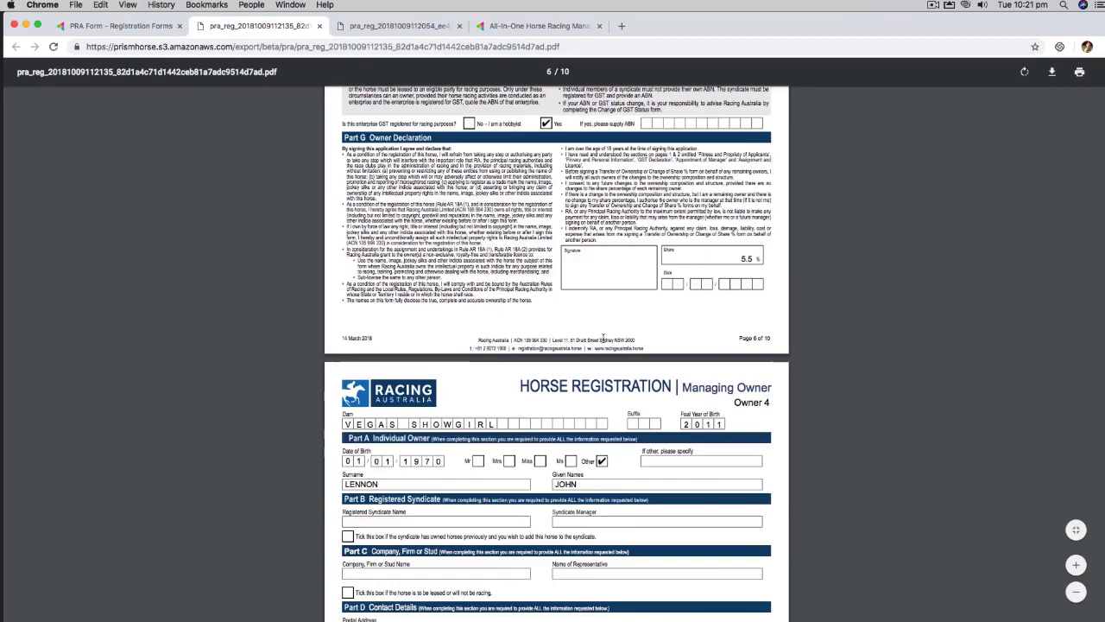
left_click(121, 26)
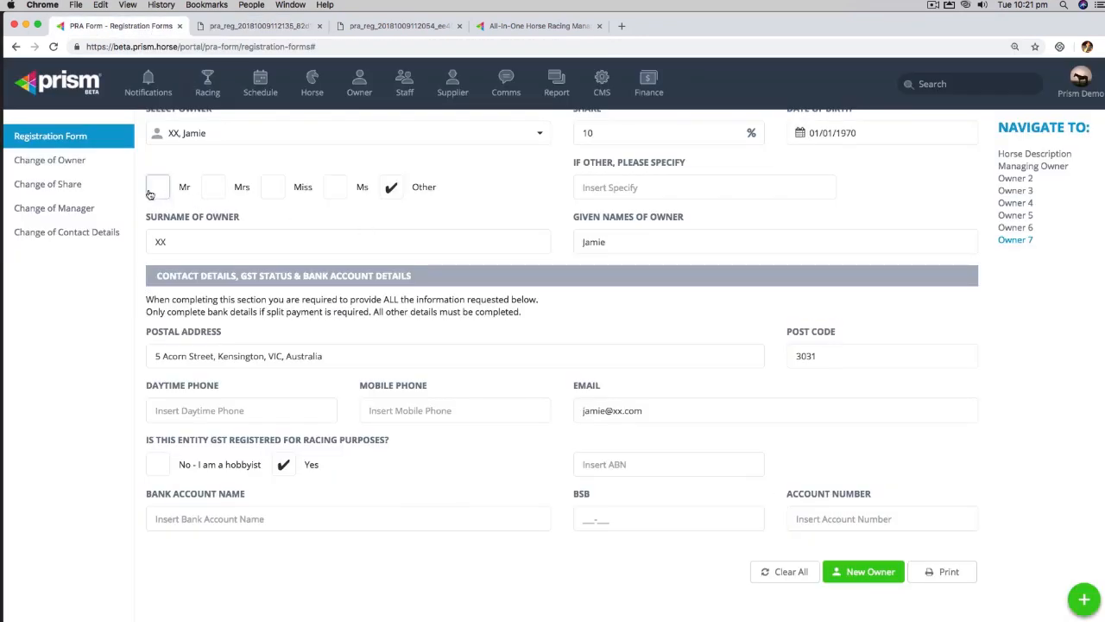
Step: Open a blank Change of Owner form, clearing the registration data, and scroll its transfer sections
left_click(88, 166)
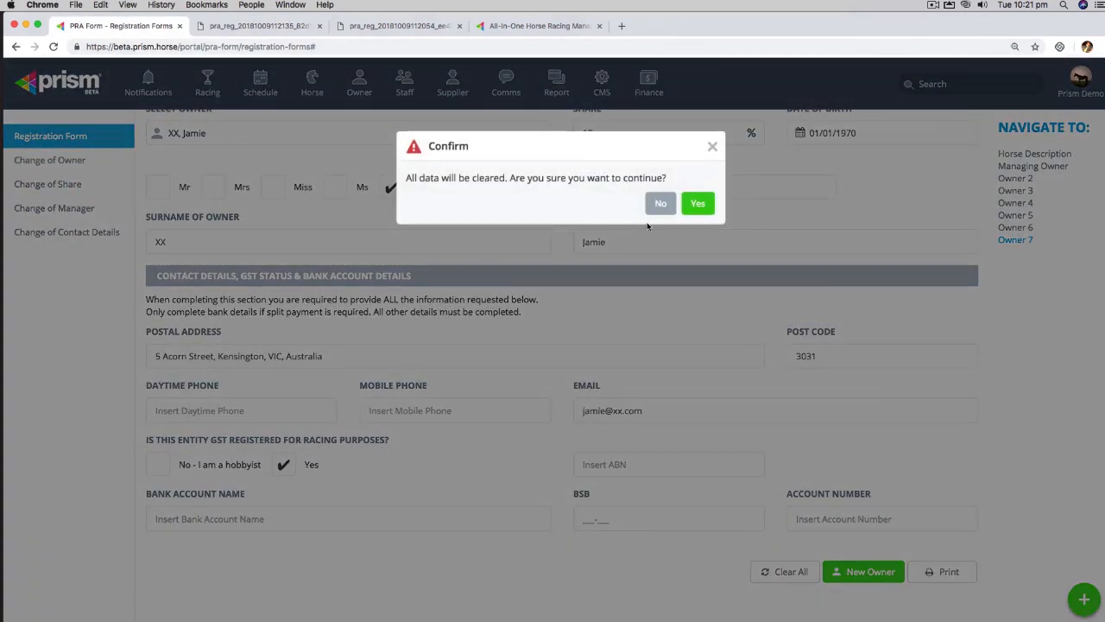
left_click(700, 201)
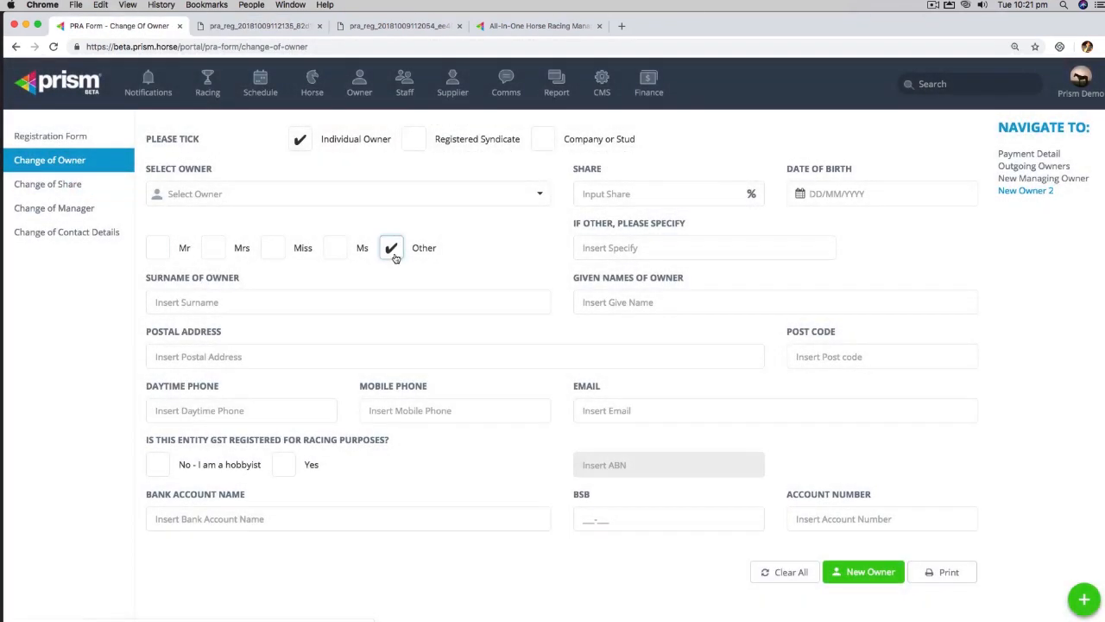
scroll(380, 246, "down", 1)
scroll(377, 234, "up", 15)
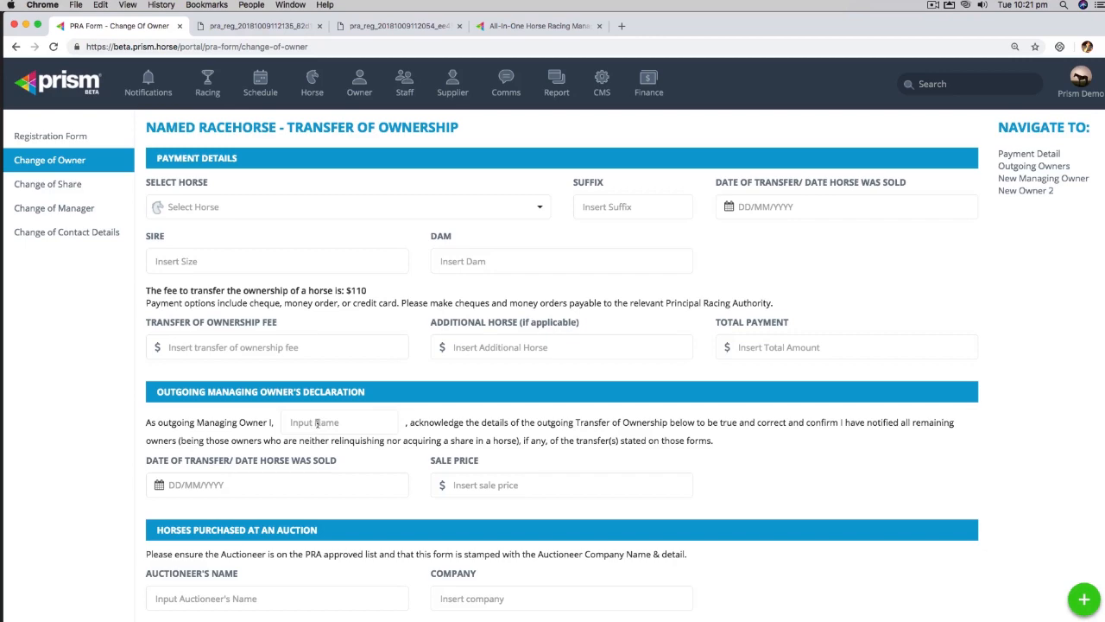
scroll(326, 413, "down", 1)
scroll(324, 414, "down", 3)
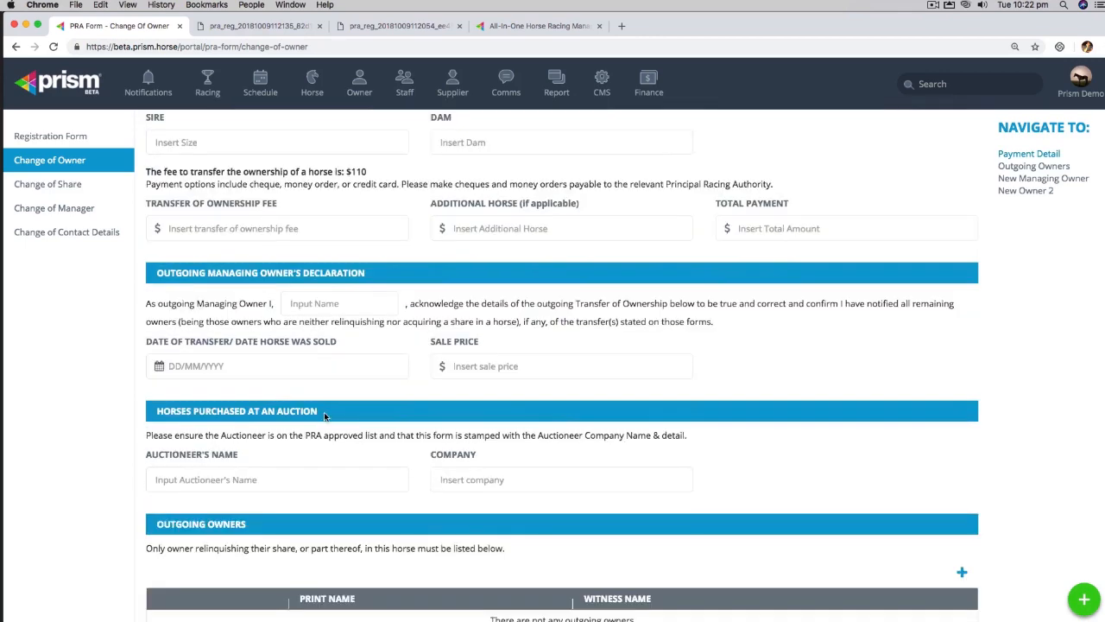
scroll(230, 396, "down", 8)
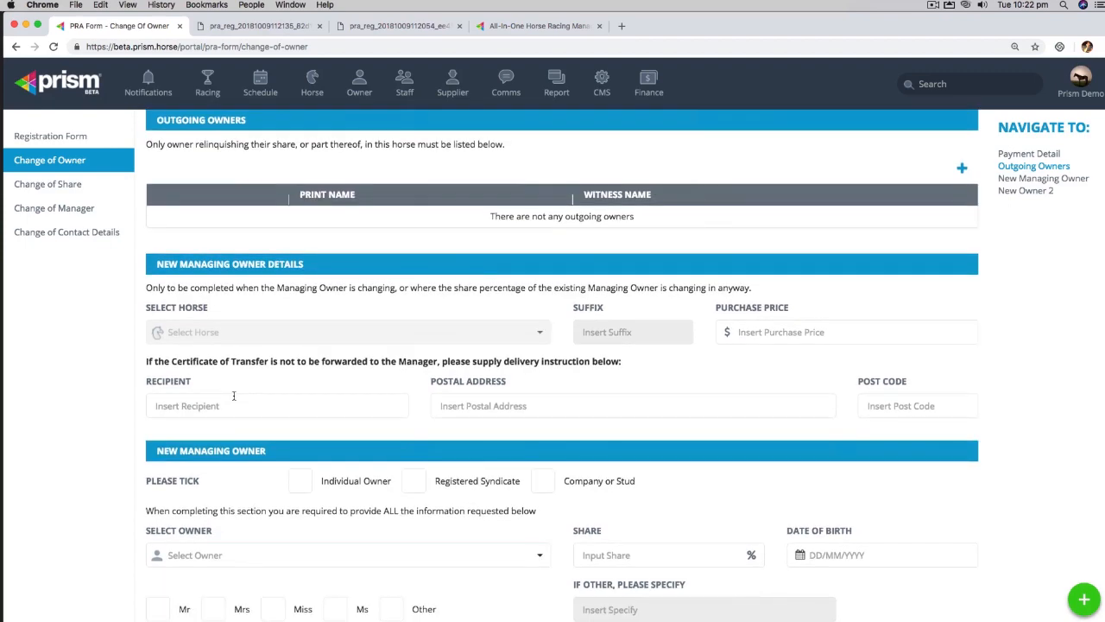
left_click(50, 183)
Step: Switch to the Change of Manager form, then the Change of Contact Details form
left_click(50, 208)
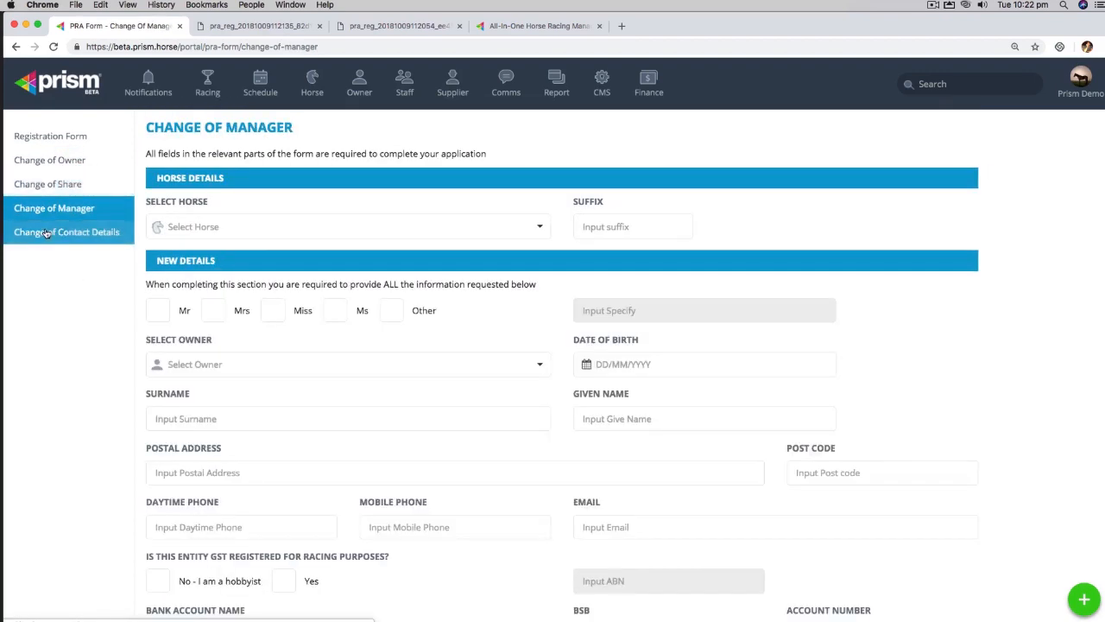
left_click(52, 232)
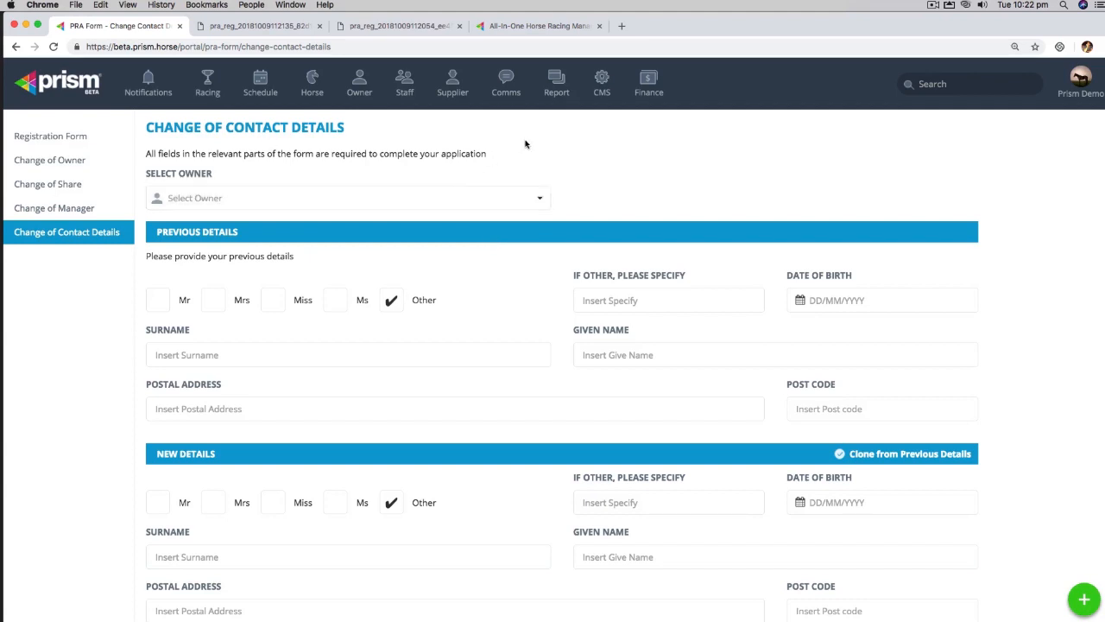
Step: Go from the Prism homepage to the public PRA forms page and select the Dam and Sire fields
left_click(546, 32)
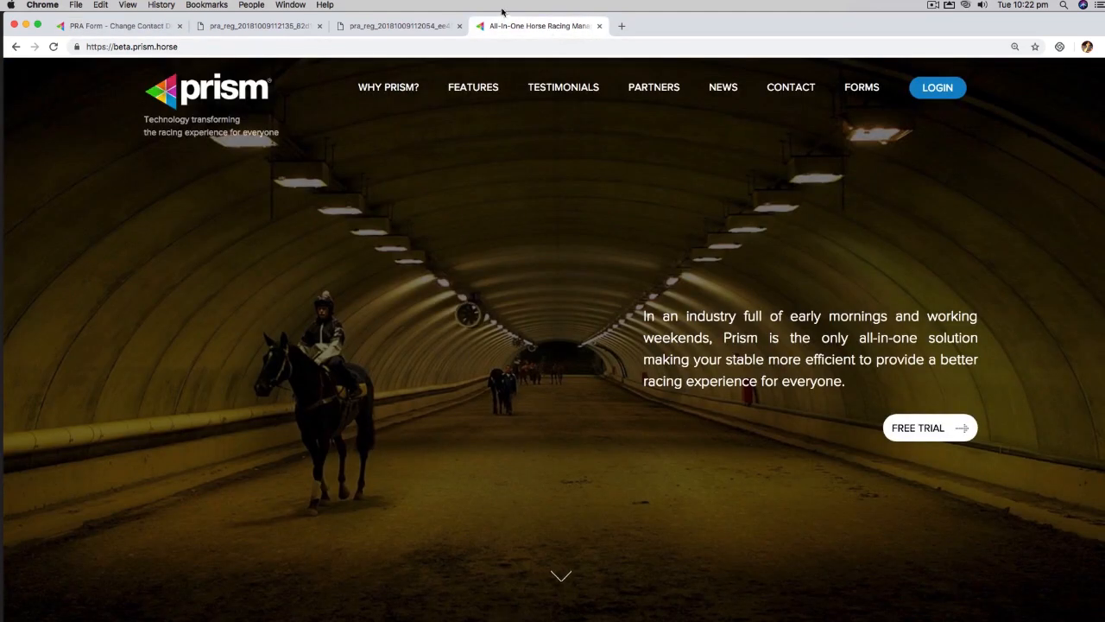
left_click(860, 90)
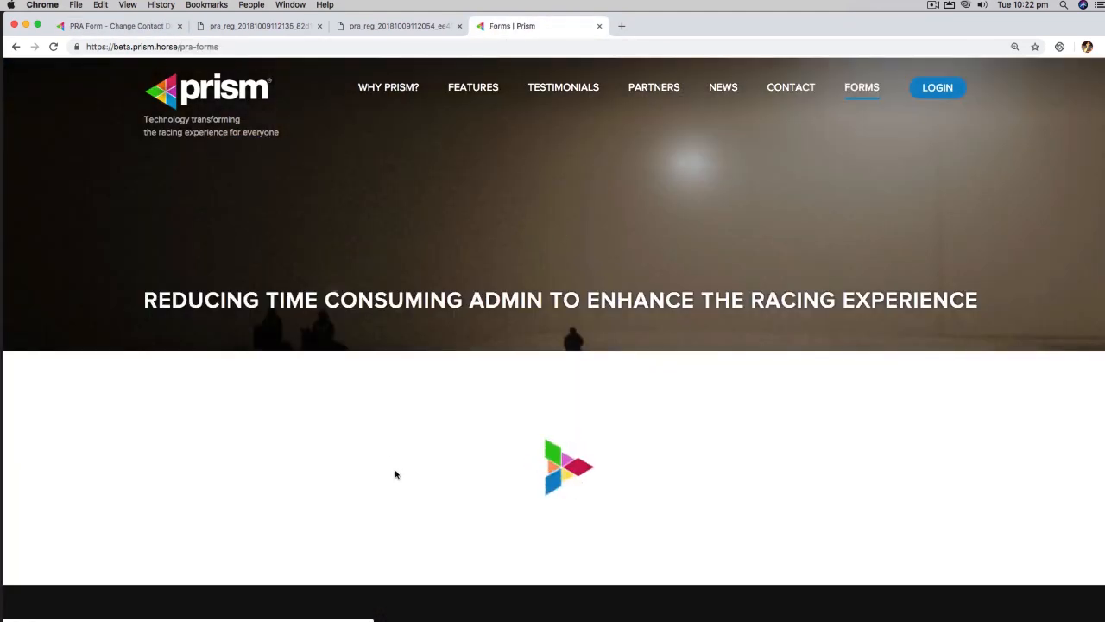
scroll(395, 456, "down", 5)
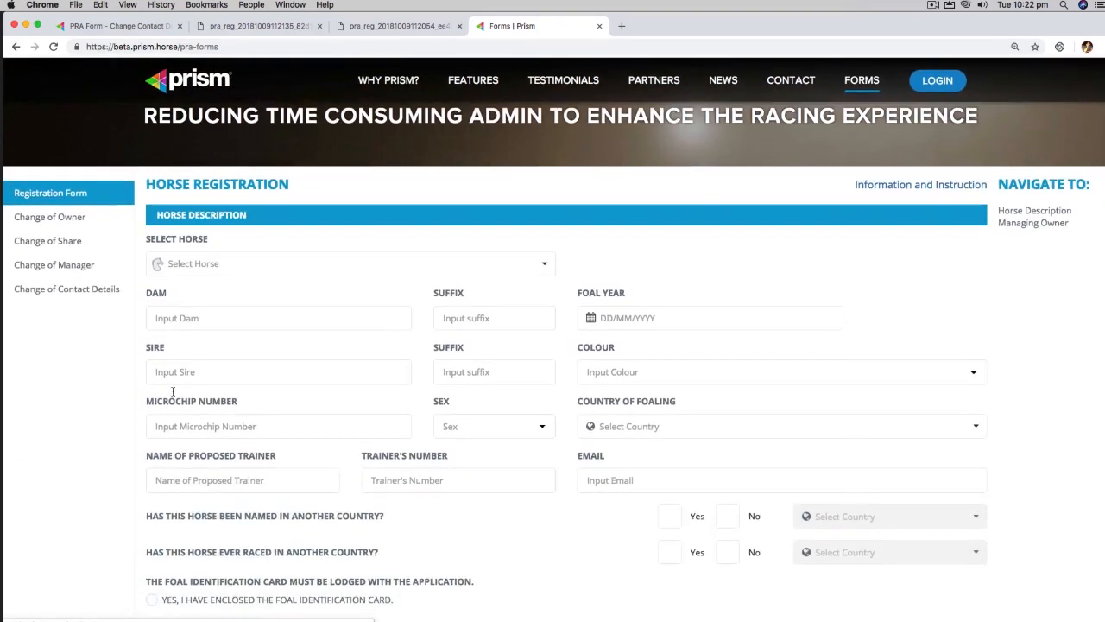
left_click(234, 314)
left_click(389, 362)
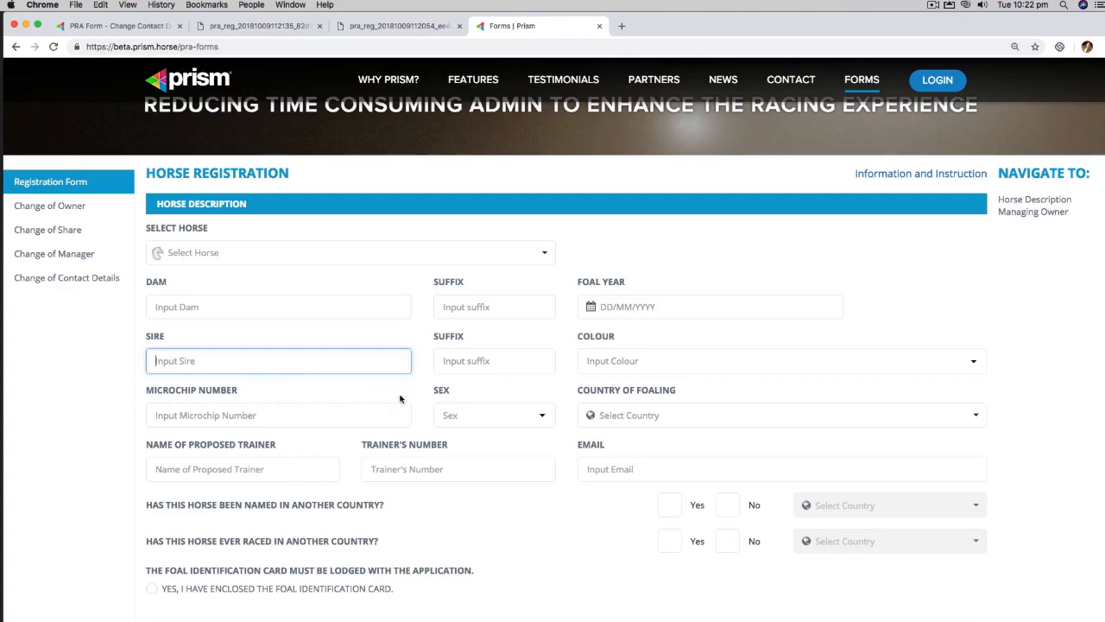
scroll(624, 449, "down", 15)
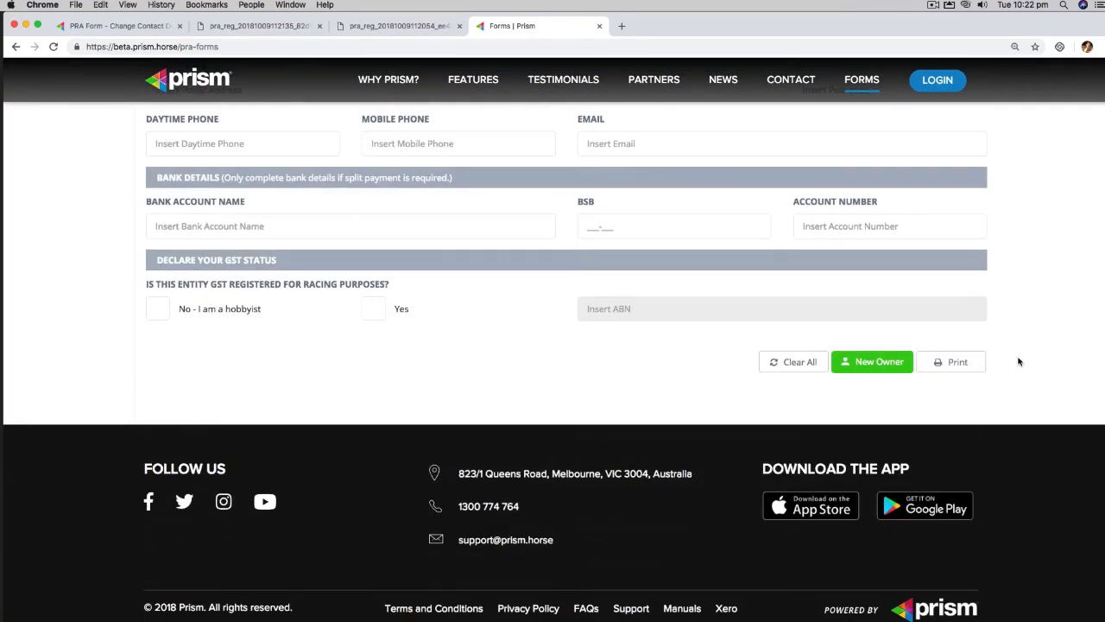
Step: Print the empty Horse Registration form despite unfilled required fields, and review the 4-page PDF
left_click(962, 365)
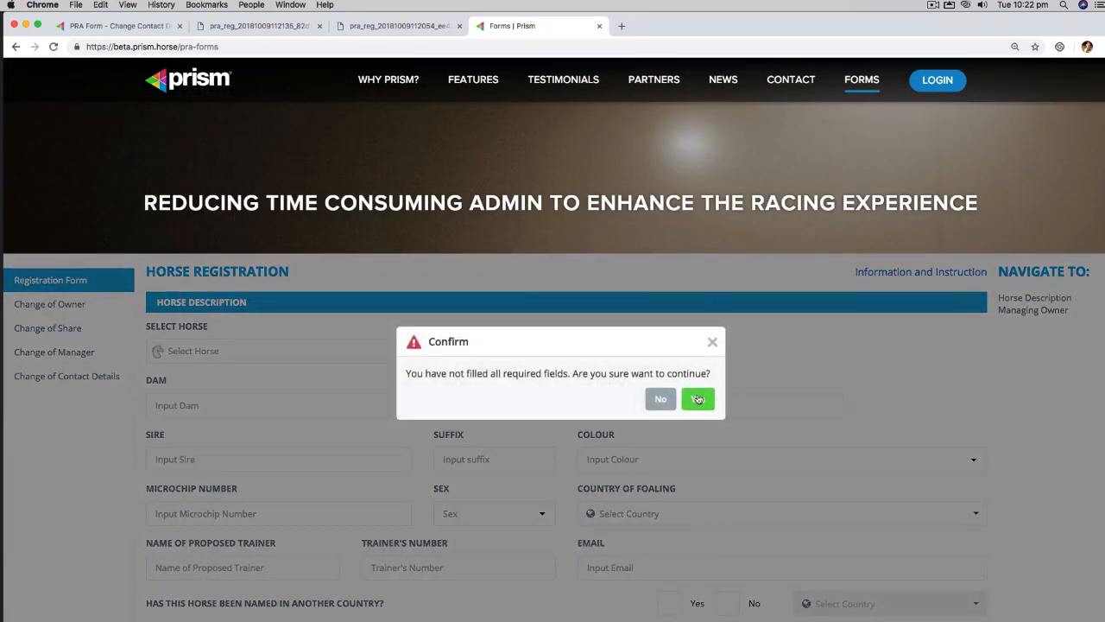
left_click(699, 395)
scroll(516, 296, "down", 10)
scroll(515, 296, "down", 10)
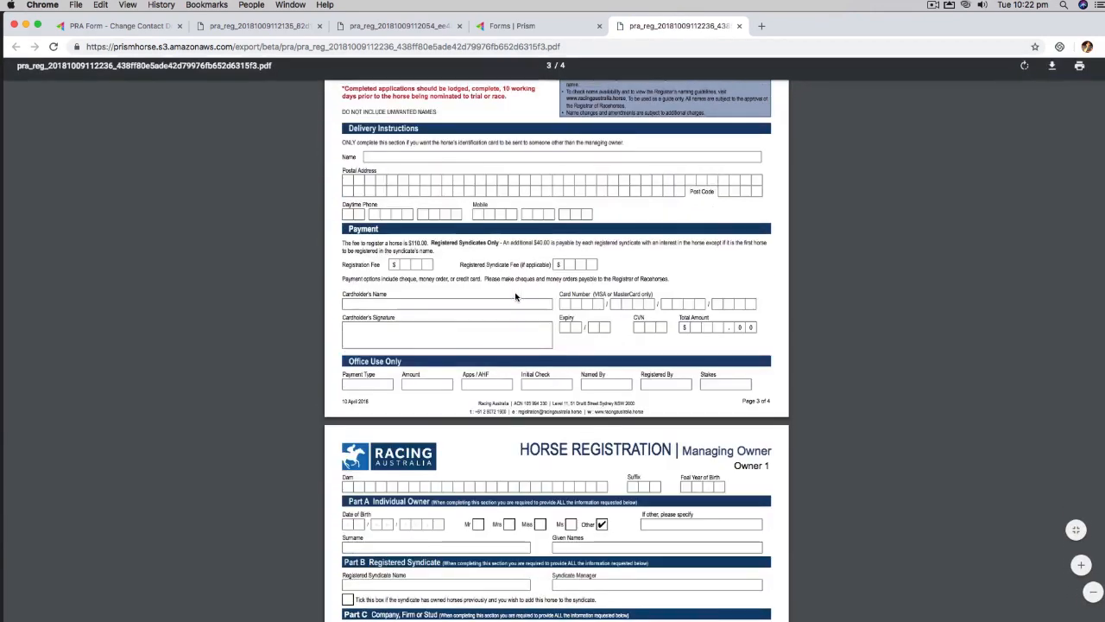
scroll(515, 296, "up", 5)
scroll(515, 296, "down", 2)
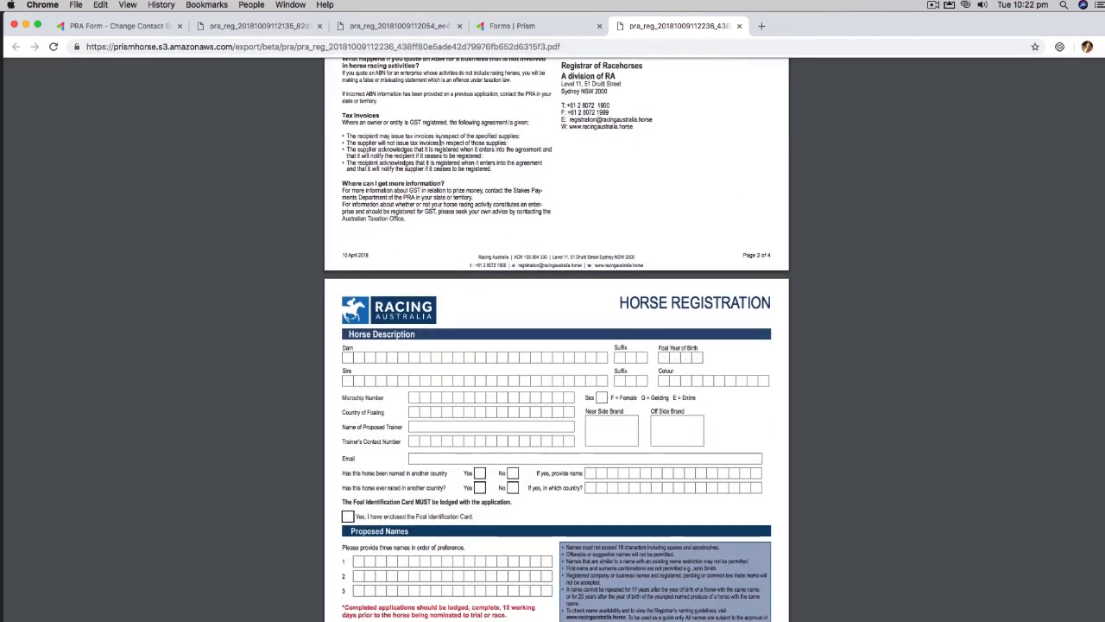
left_click(526, 33)
Step: Scroll to the top of the blank Horse Registration form, where the horse description fields are empty
scroll(372, 202, "up", 6)
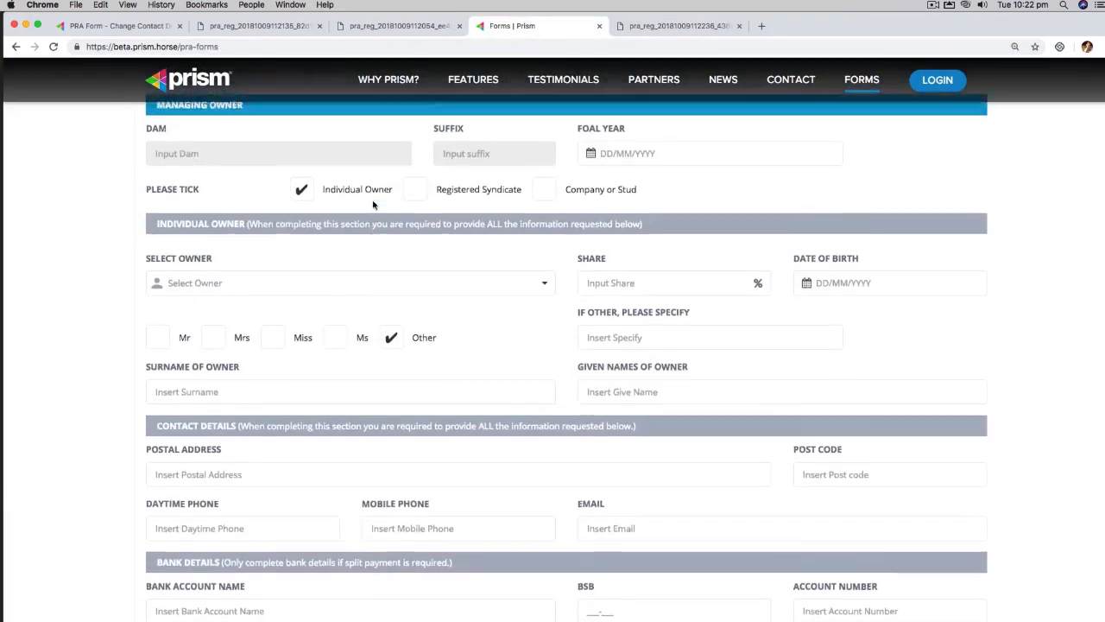
scroll(377, 214, "up", 5)
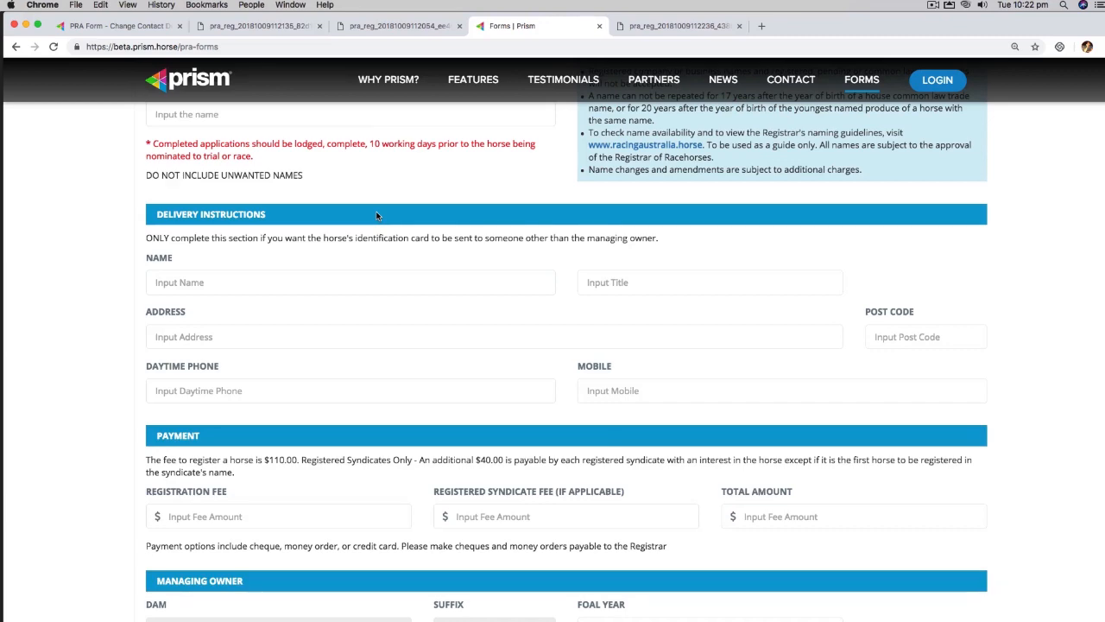
scroll(387, 263, "up", 15)
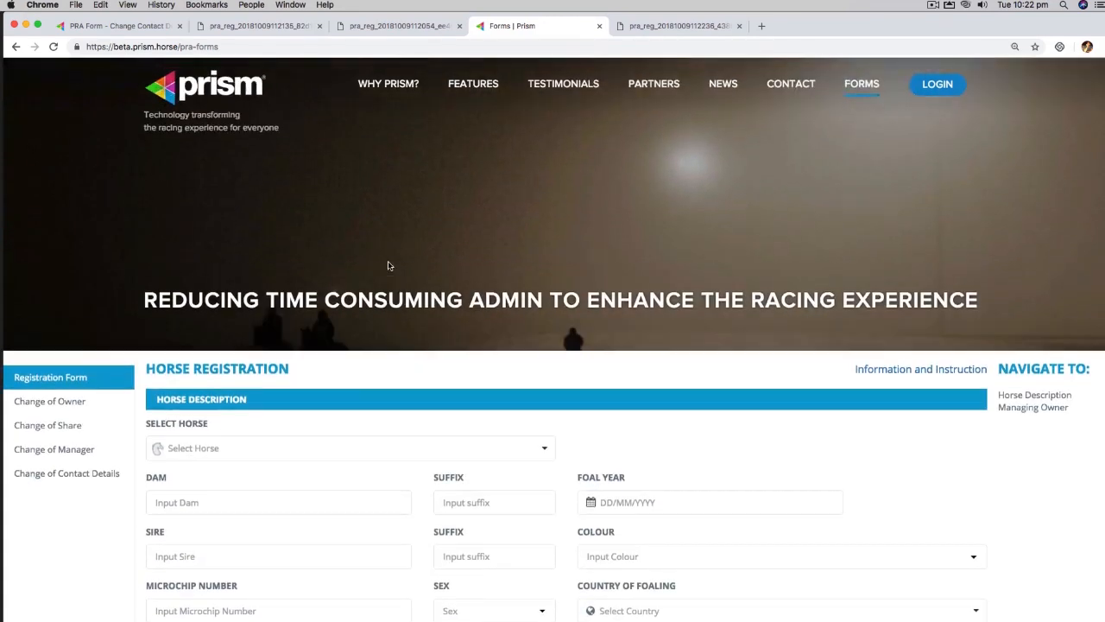